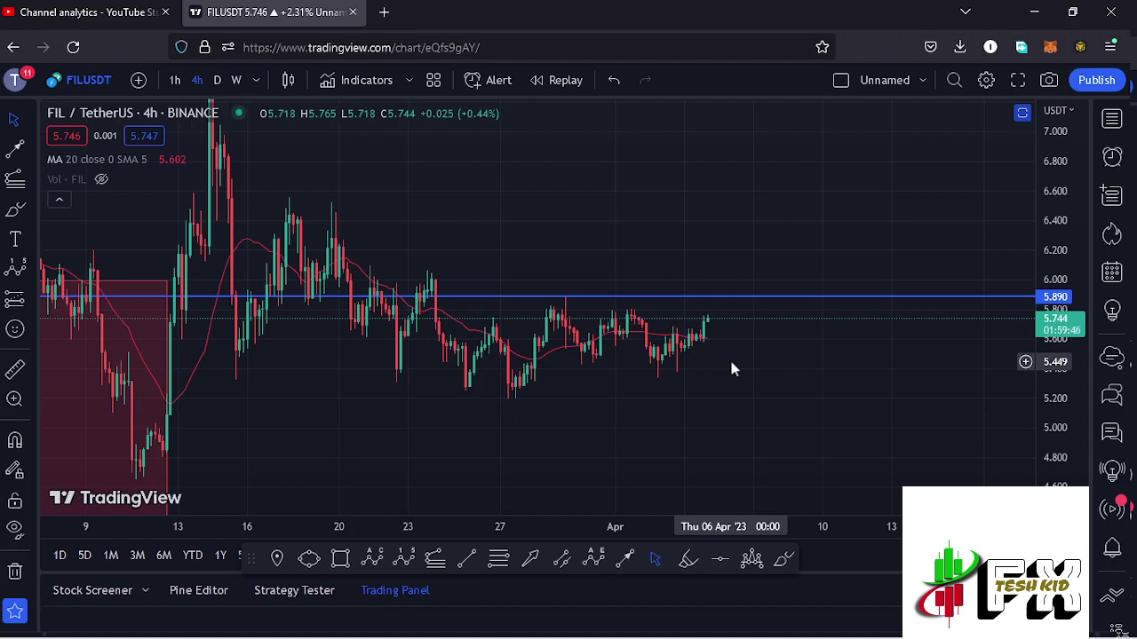
Circle the latest candles with a red freehand brush stroke, then delete it
click(786, 569)
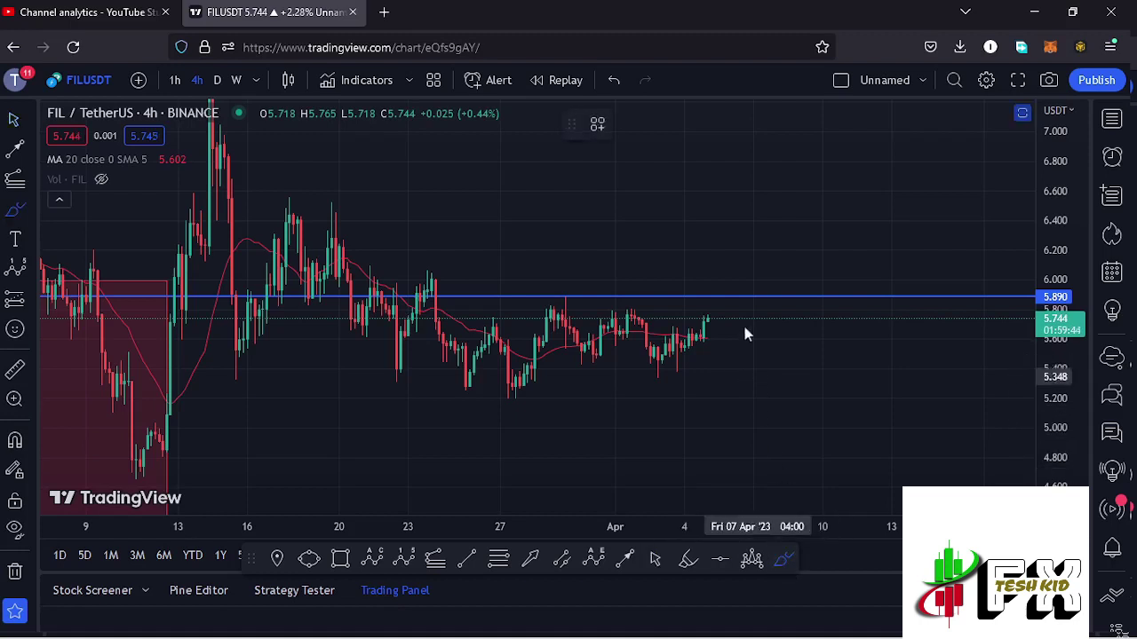
mouse_move(706, 296)
mouse_down()
mouse_move(666, 322)
mouse_move(681, 366)
mouse_move(729, 371)
mouse_move(757, 348)
mouse_move(759, 314)
mouse_move(698, 293)
mouse_up()
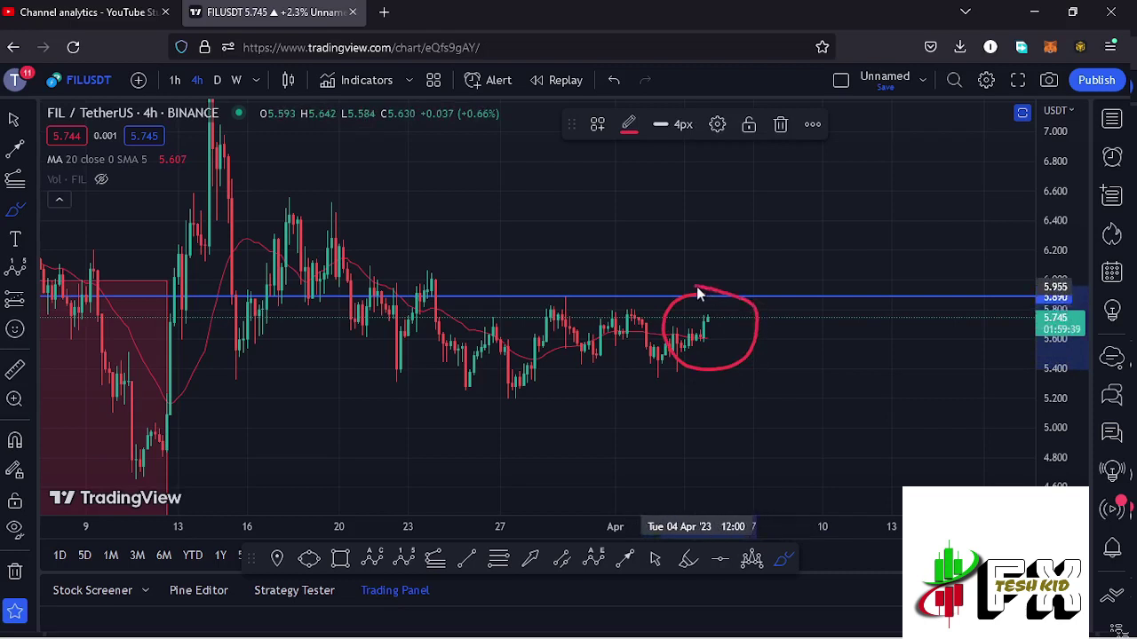
click(780, 124)
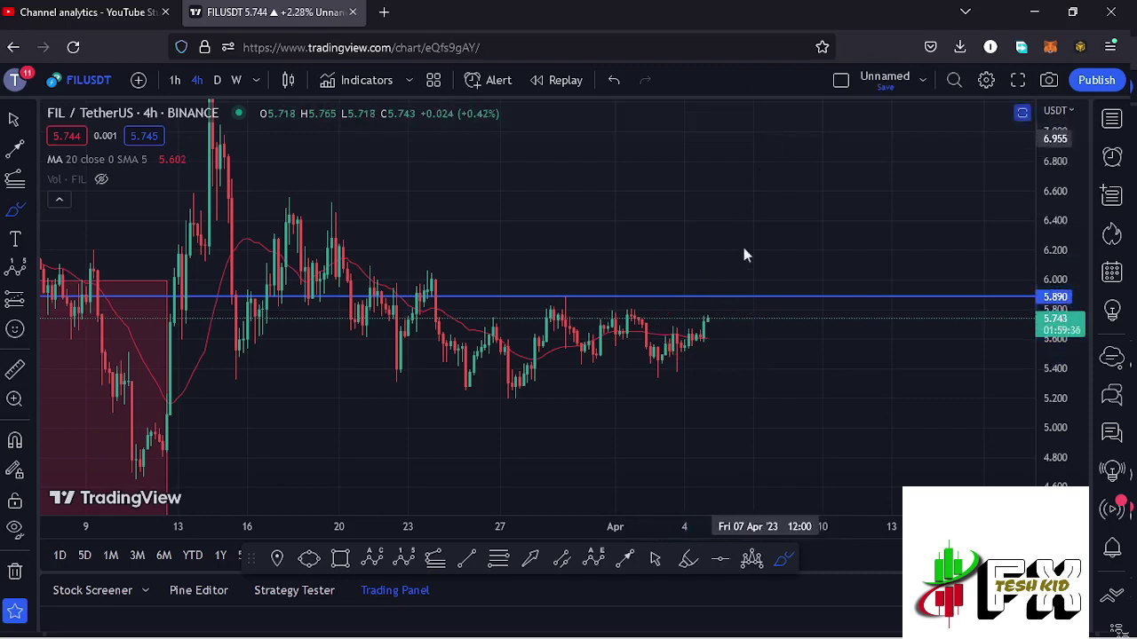
Draw yellow arrows projecting a rise from the latest candles, a dip to 5.890, then a climb toward 6.630
click(625, 558)
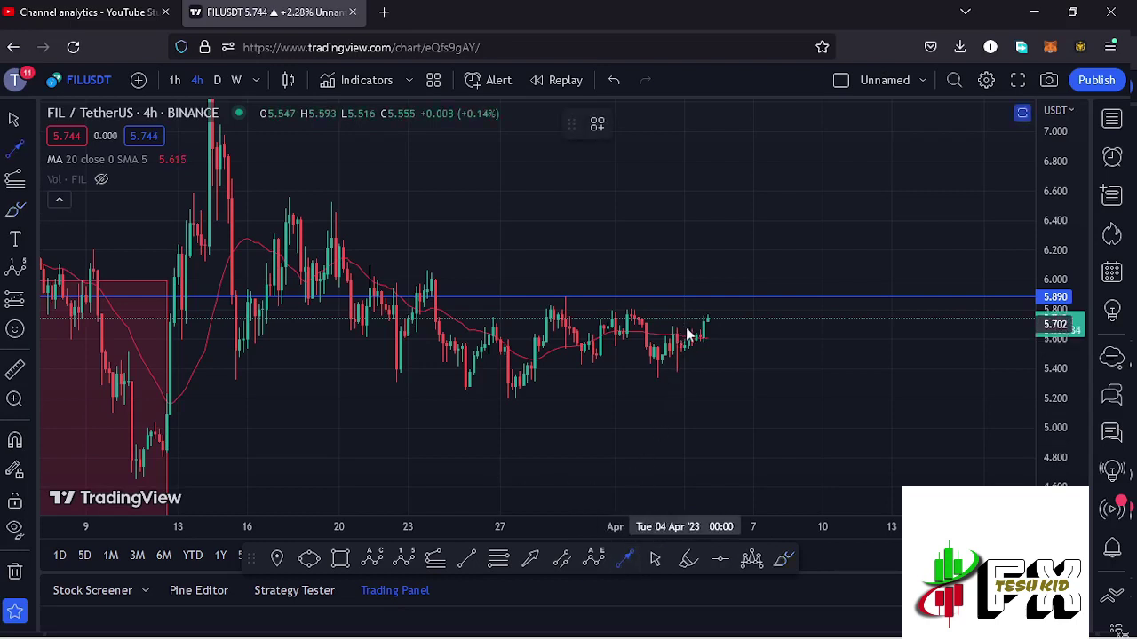
mouse_move(678, 343)
mouse_down()
mouse_move(692, 332)
mouse_move(706, 260)
mouse_up()
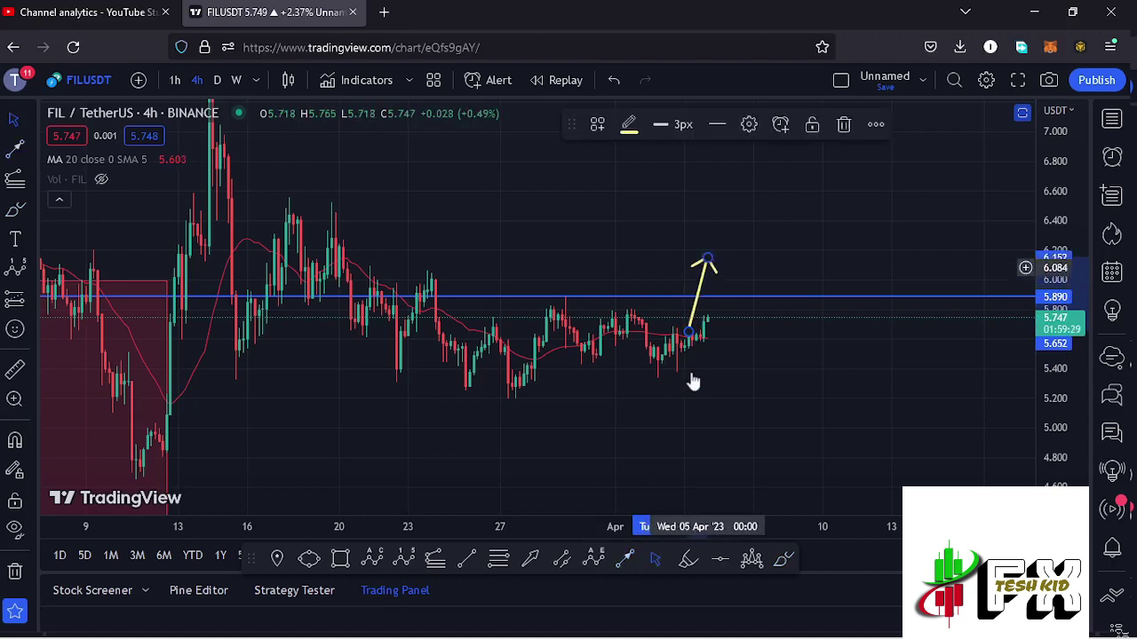
click(624, 558)
mouse_move(705, 260)
mouse_down()
mouse_move(729, 298)
mouse_move(775, 189)
mouse_up()
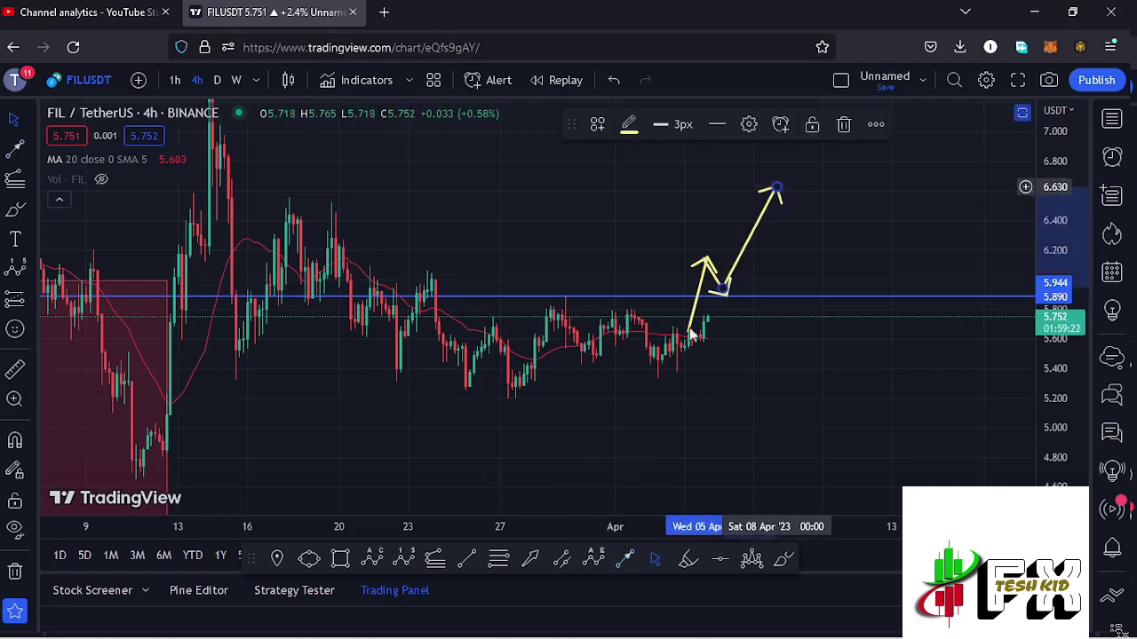
Zoom out and stretch the red 3.984–5.995 zone rectangle slightly further right
scroll(608, 392, down, 4)
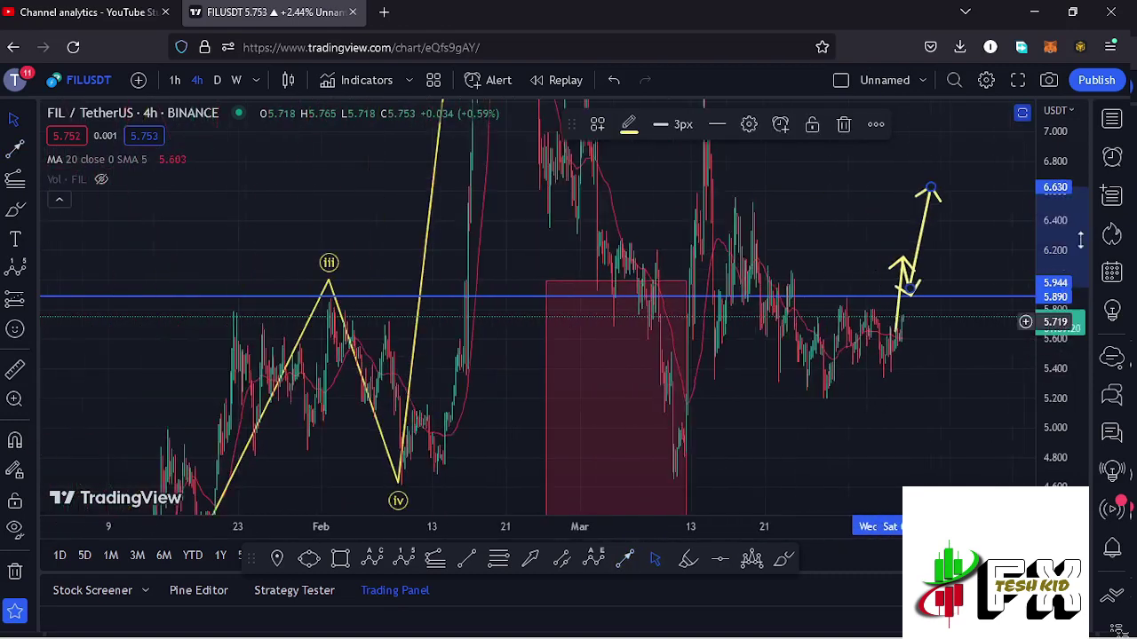
drag(1059, 217, 1046, 281)
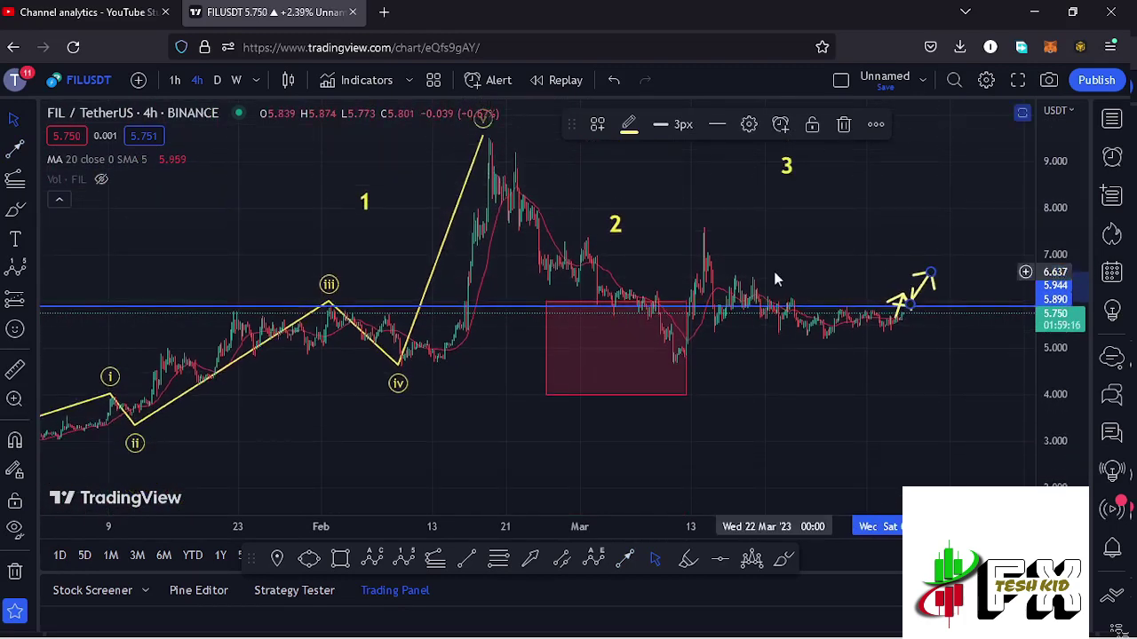
click(619, 229)
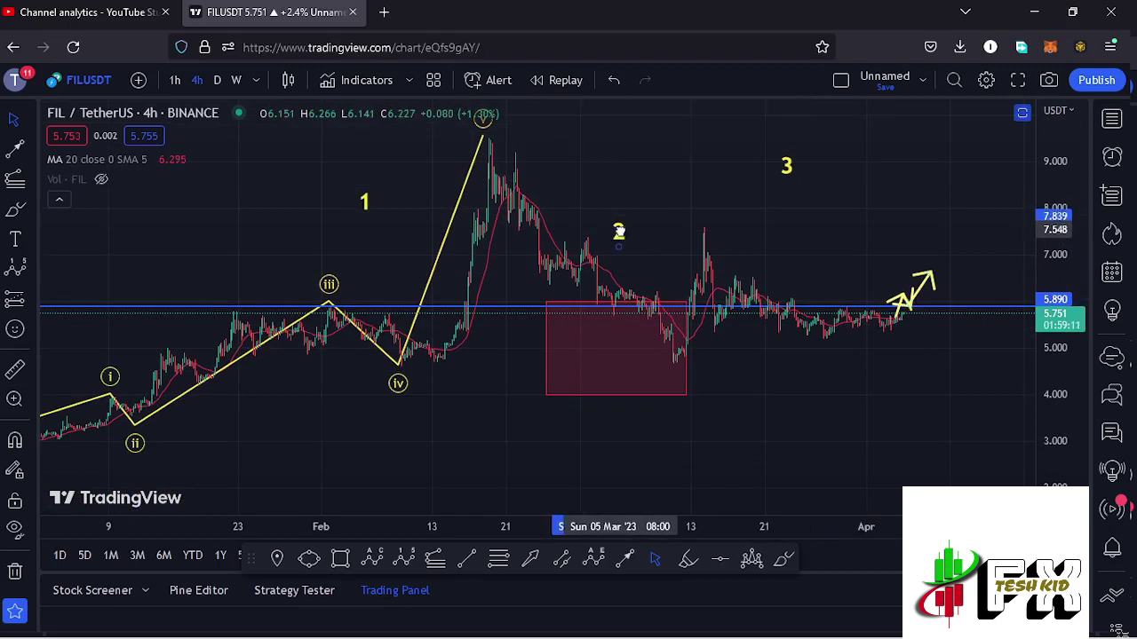
click(686, 351)
drag(687, 346, 702, 342)
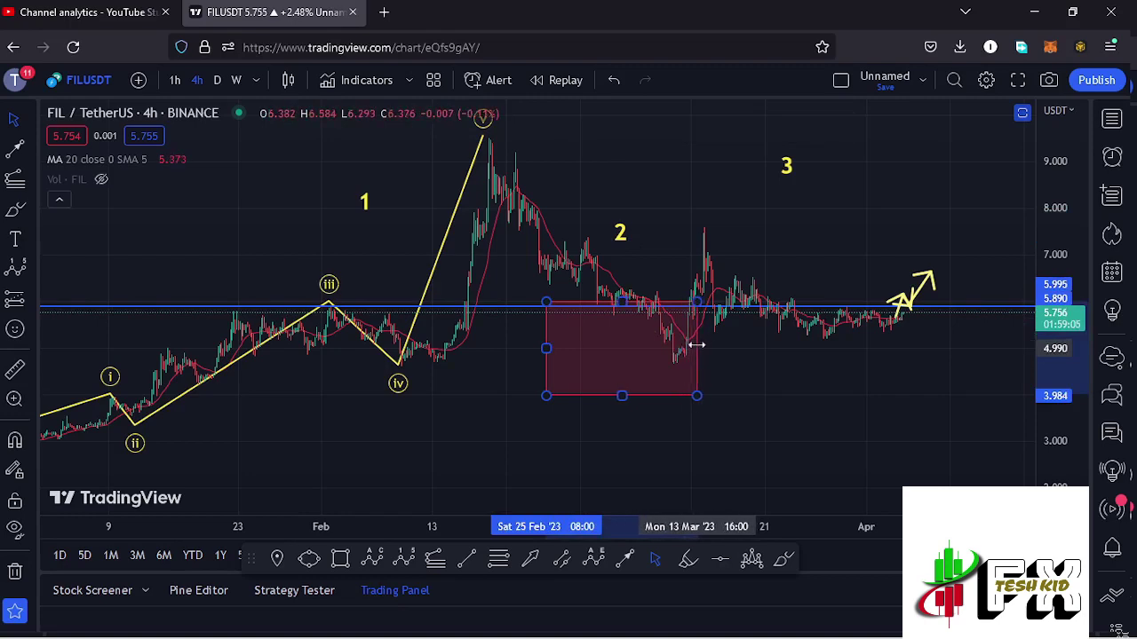
click(752, 341)
drag(752, 341, 690, 386)
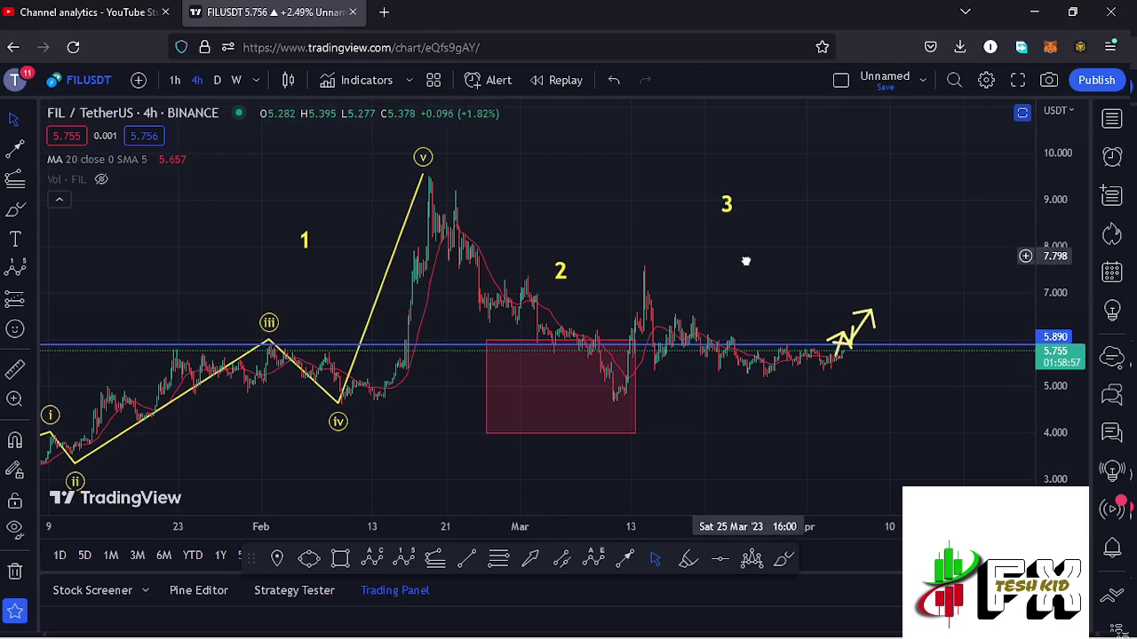
Nudge the yellow '3' label down and to the left
drag(743, 261, 717, 287)
drag(698, 232, 692, 238)
scroll(573, 328, down, 3)
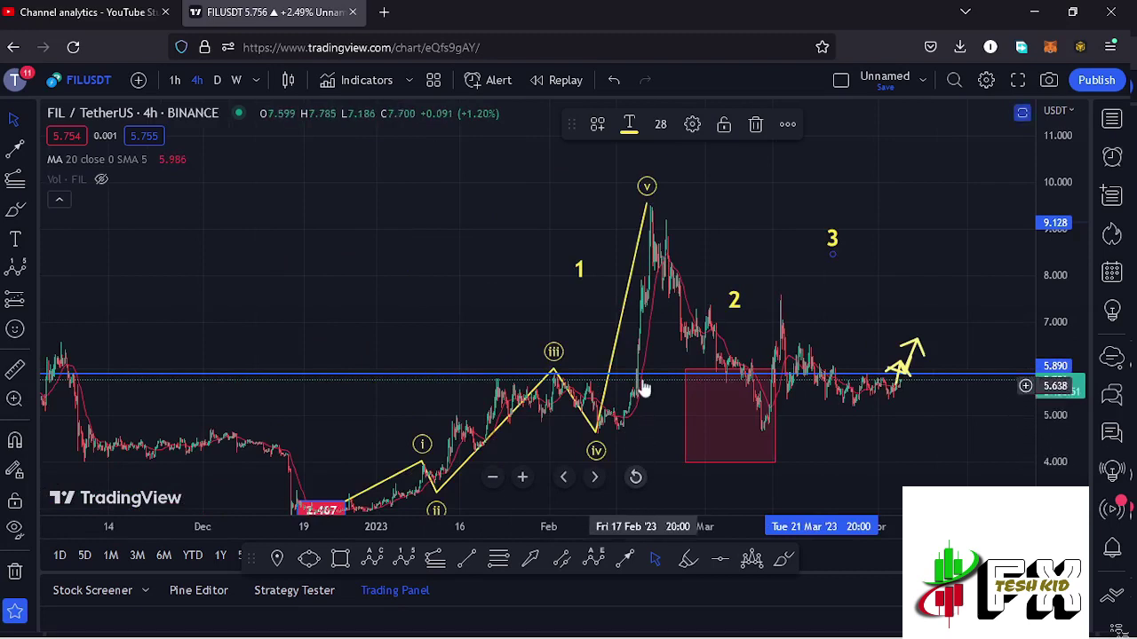
drag(655, 434, 656, 374)
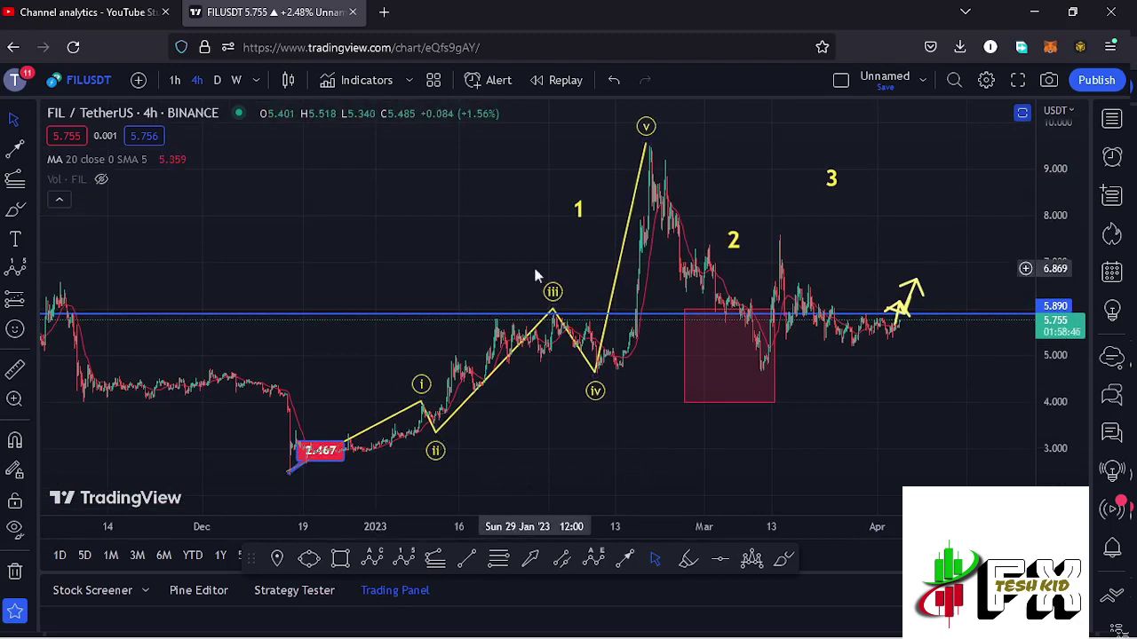
Move the '1' label slightly down and fine-tune the '3' label, fitting the count from 2.467
click(634, 195)
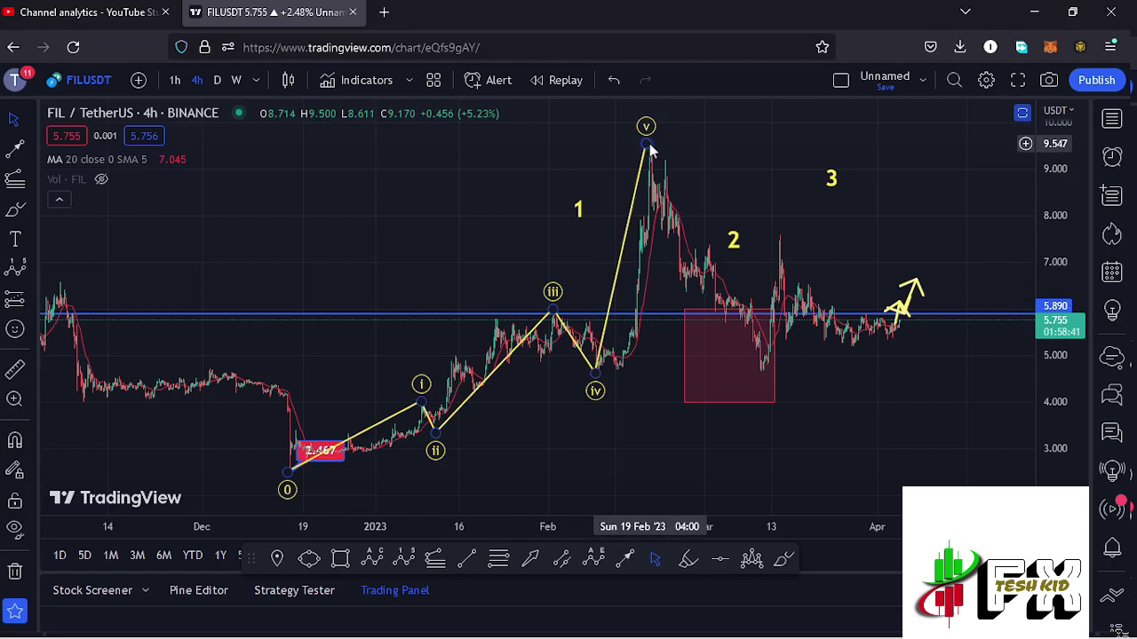
click(578, 212)
drag(579, 214, 578, 219)
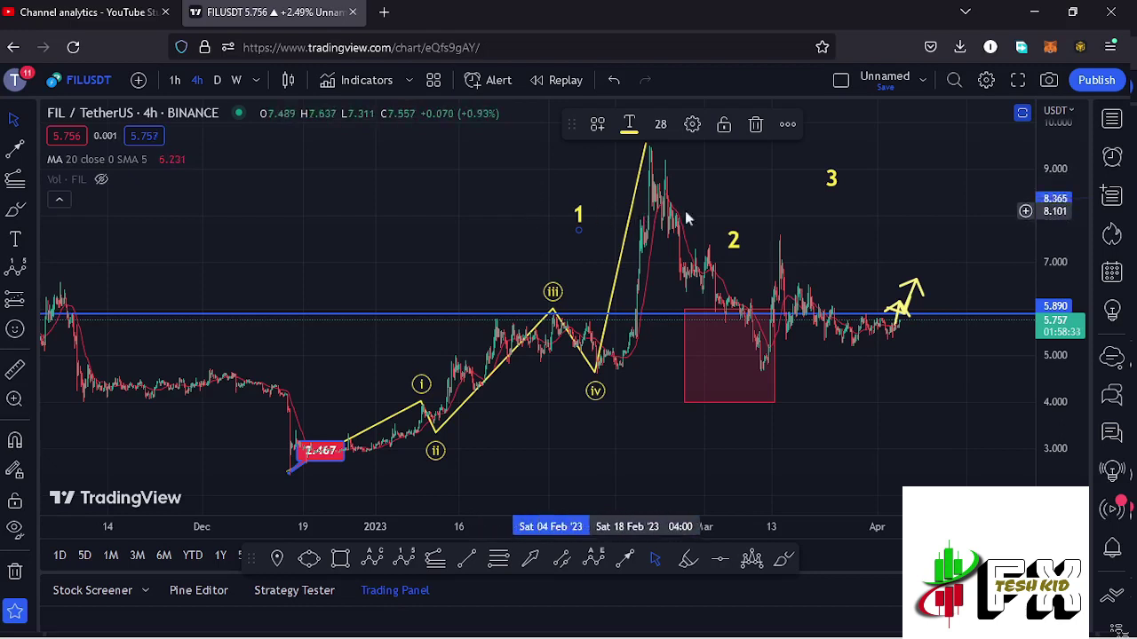
drag(783, 206, 704, 232)
drag(758, 202, 755, 218)
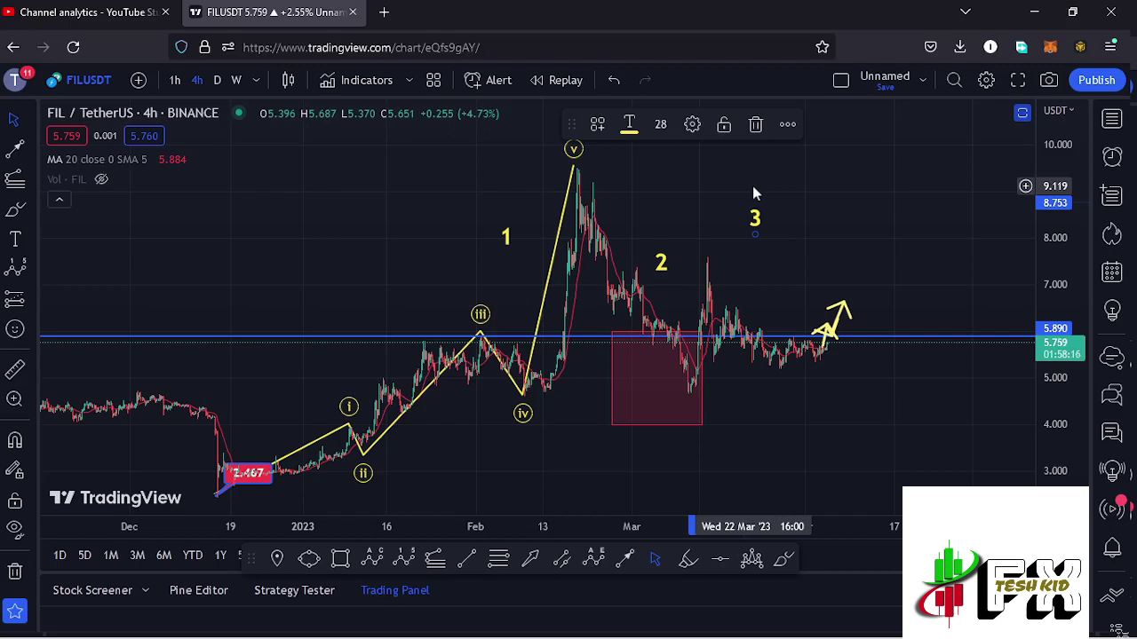
drag(1051, 214, 1052, 241)
drag(754, 245, 764, 240)
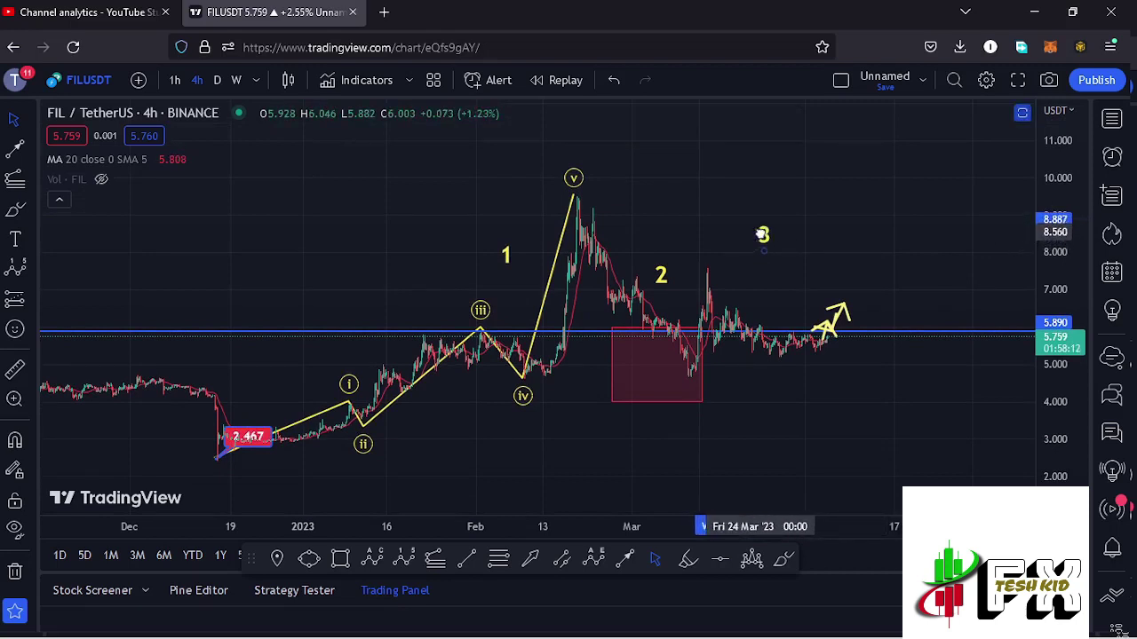
Draw a Trend-Based Fib Extension from the 2.467 low through the wave v peak, up to 1.618 at 16.069
click(434, 560)
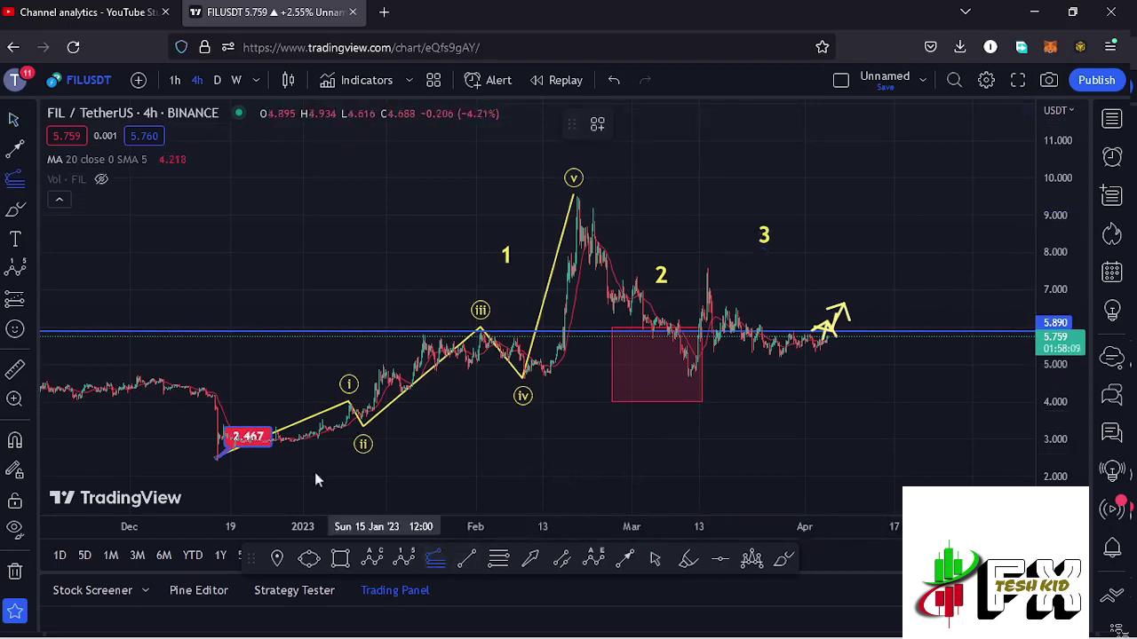
click(218, 460)
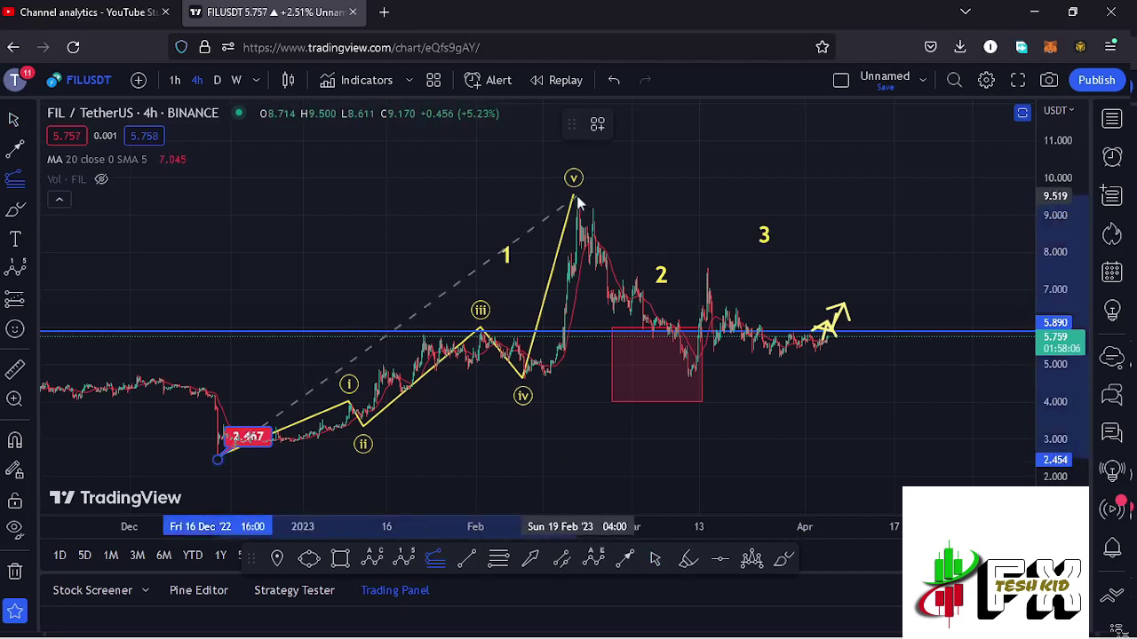
click(578, 197)
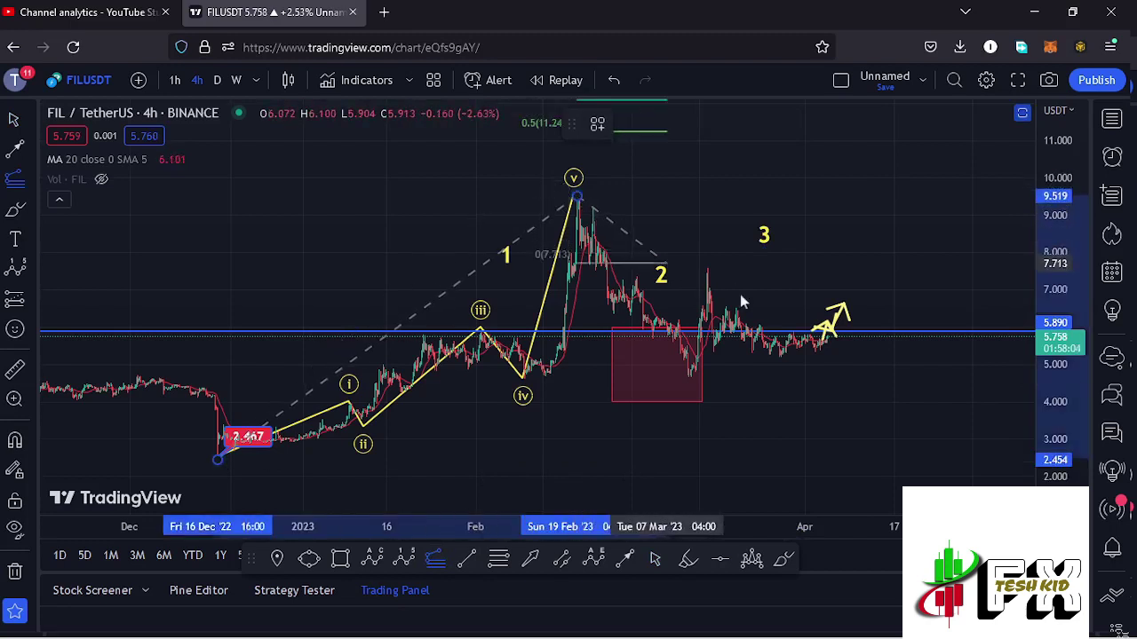
click(978, 379)
mouse_move(964, 283)
mouse_down()
mouse_move(934, 343)
mouse_move(949, 352)
mouse_up()
drag(1057, 208, 1056, 222)
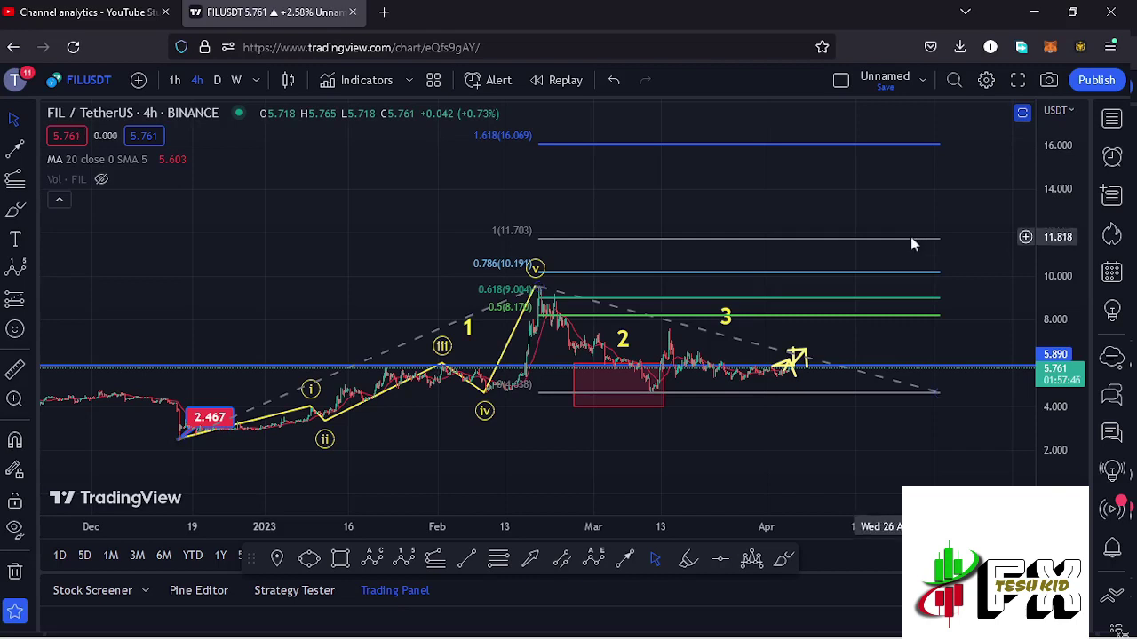
Draw a blue Elliott impulse from the March low to the 1.618 level near 16.07, then delete the Fib extension
click(404, 560)
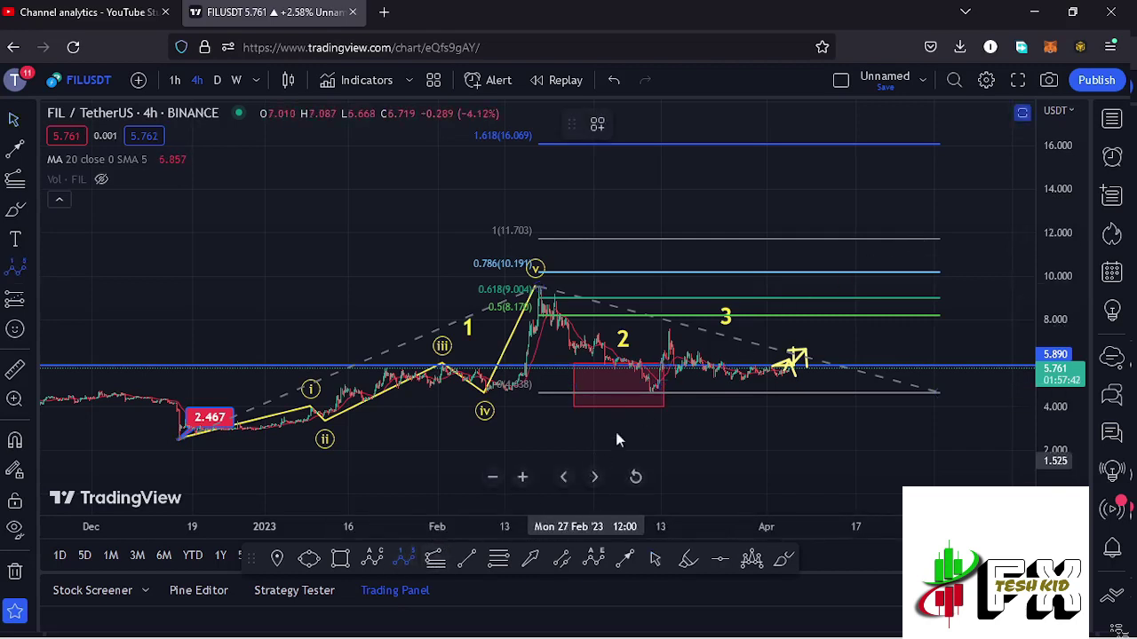
click(647, 394)
click(686, 269)
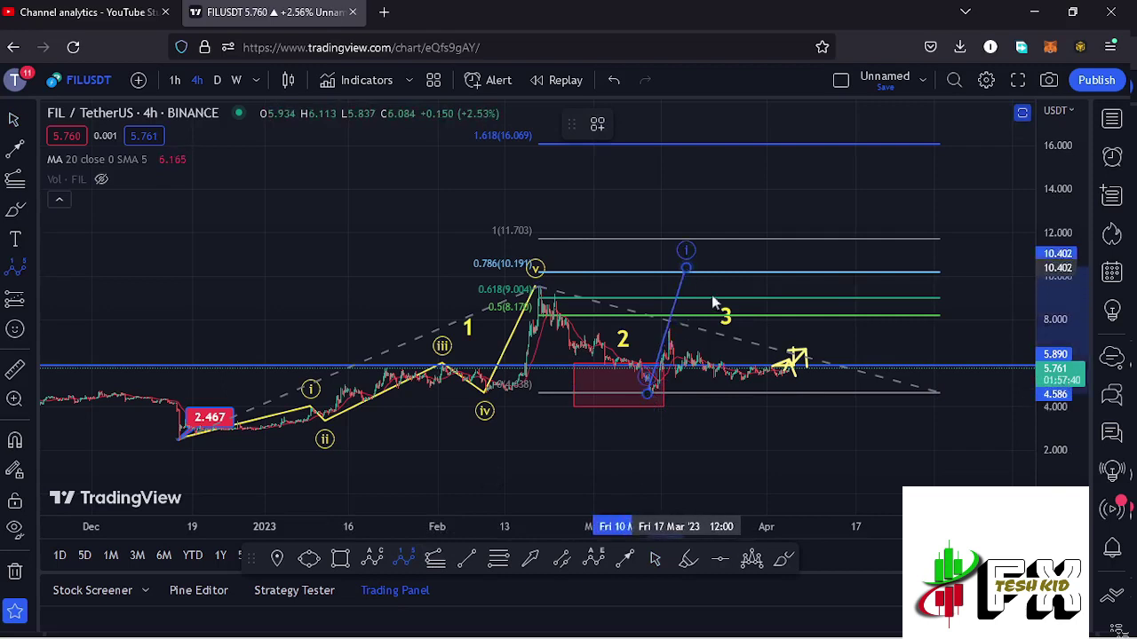
click(730, 320)
click(755, 205)
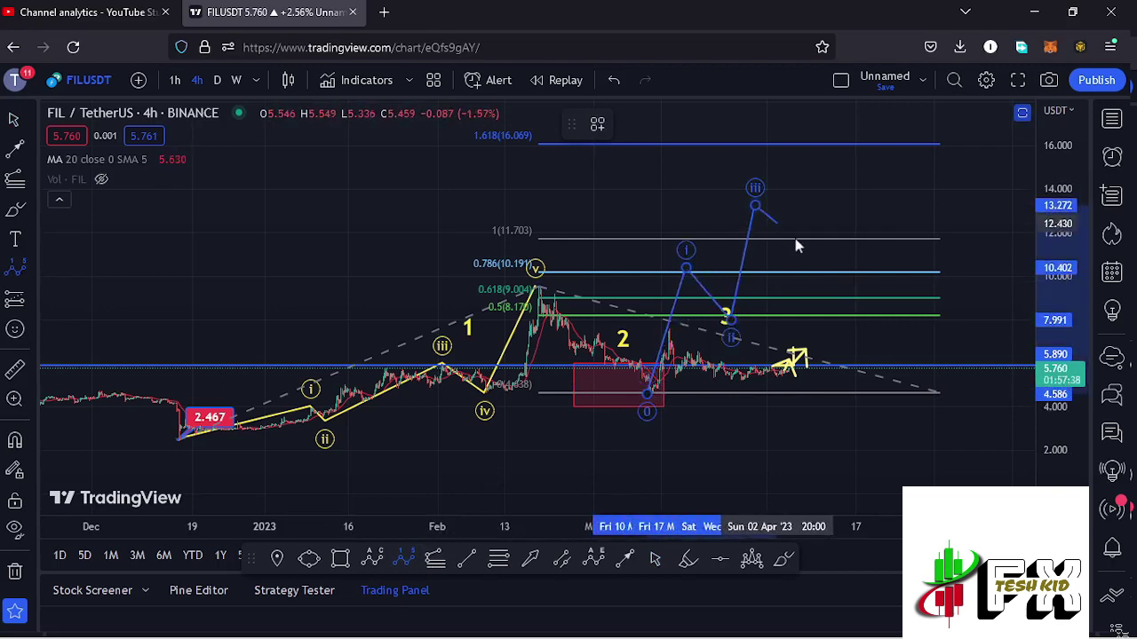
click(855, 144)
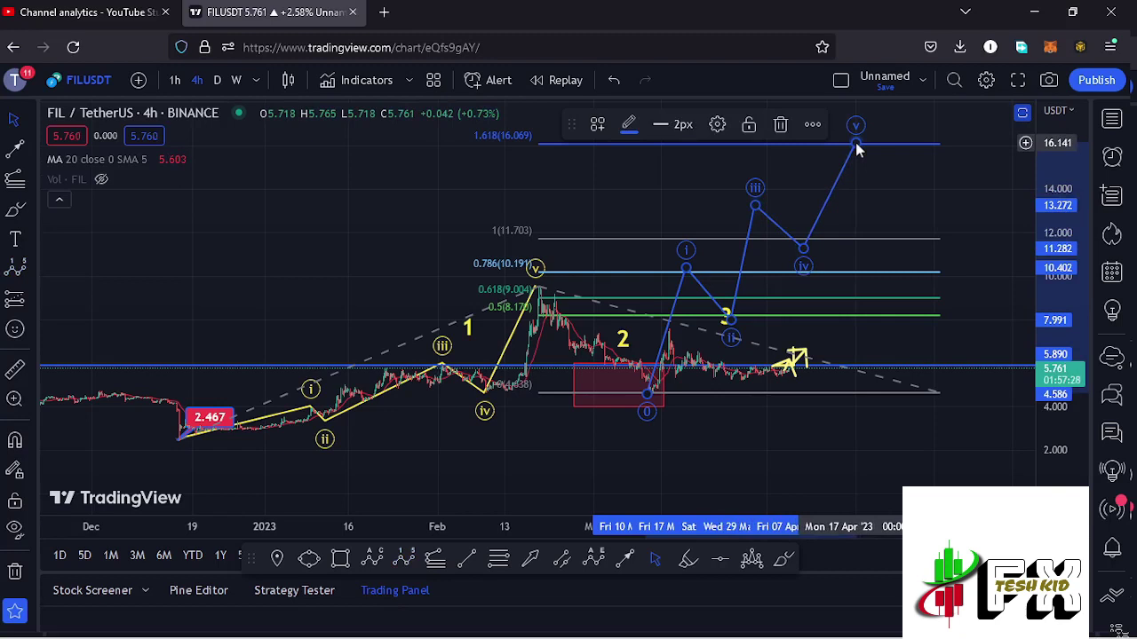
click(940, 396)
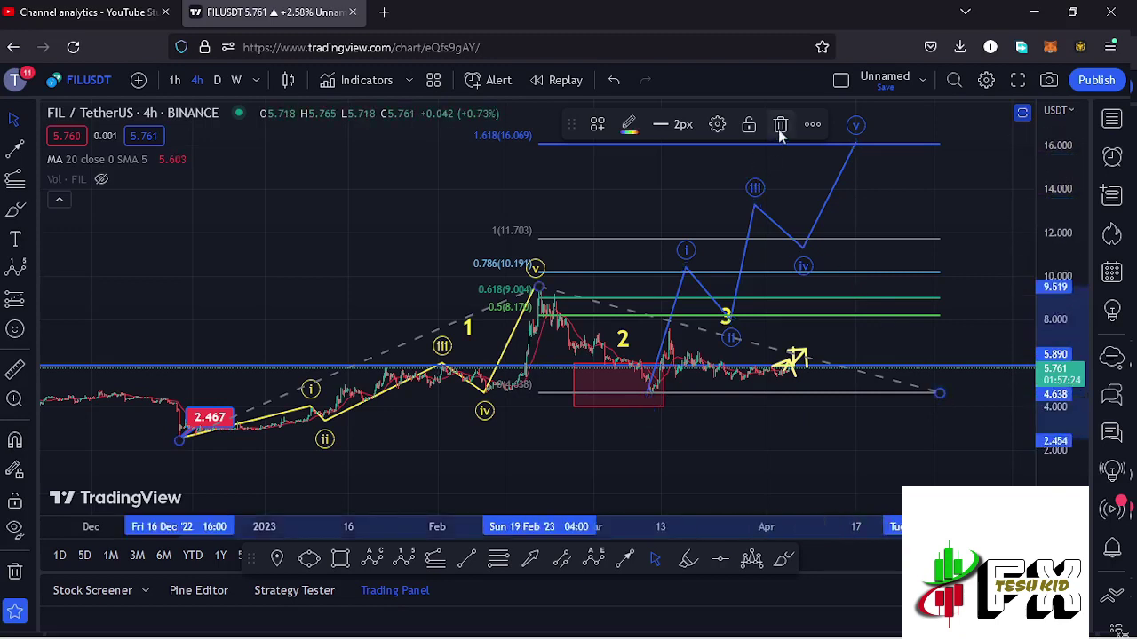
click(781, 125)
Delete the blue wave projection and switch the chart to the 1-hour timeframe
click(756, 204)
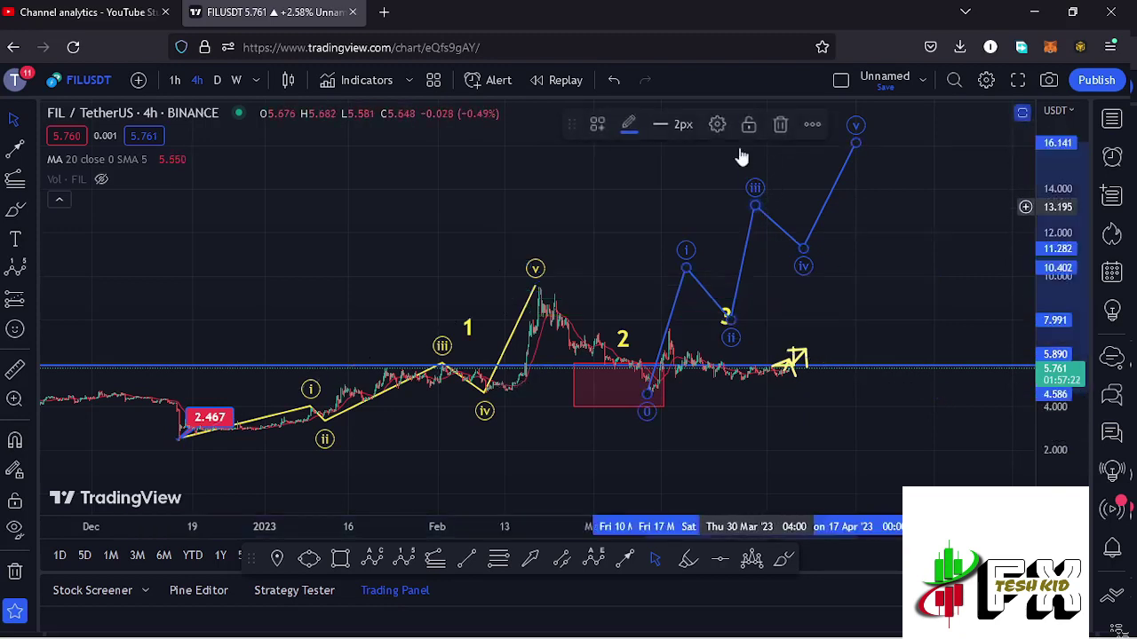
click(774, 129)
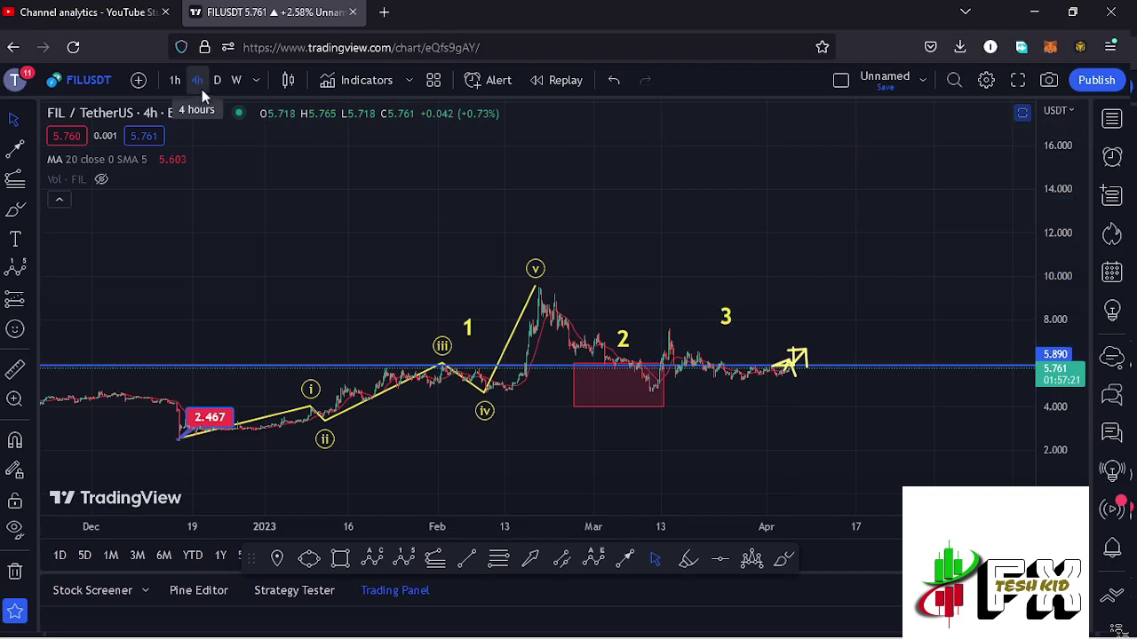
click(175, 80)
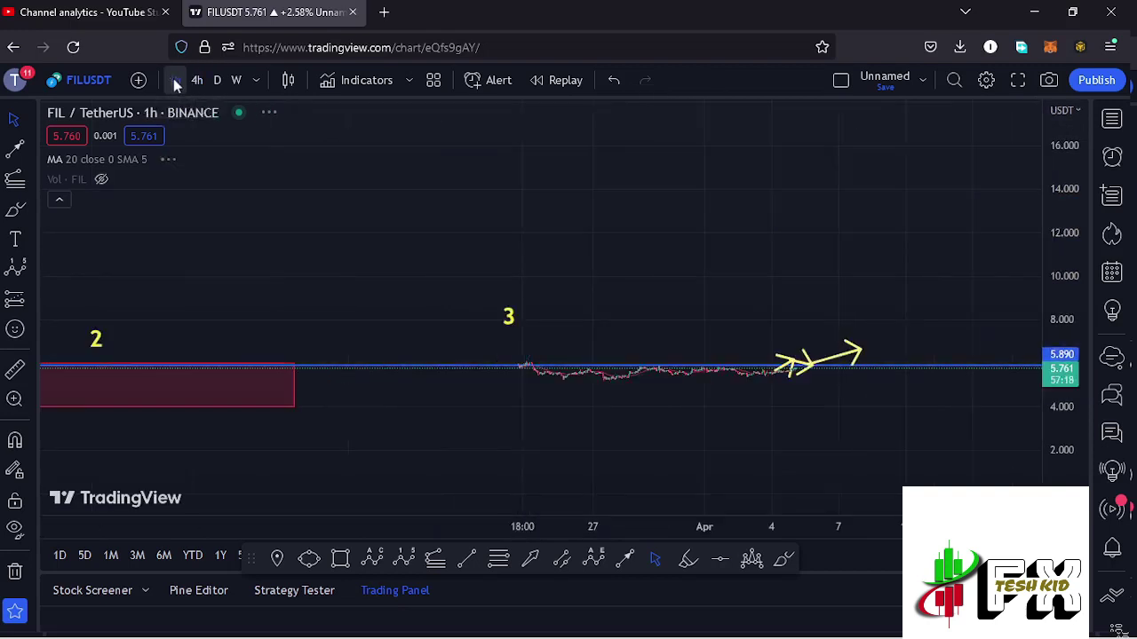
Shorten the red zone rectangle and move the yellow '2' label slightly lower
scroll(592, 330, down, 5)
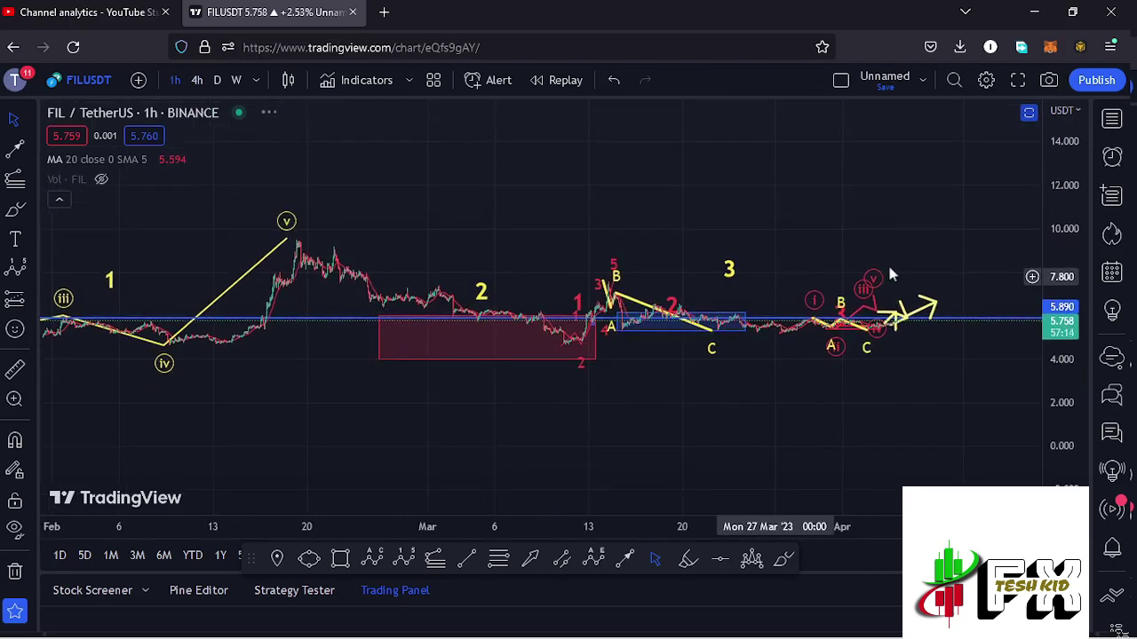
drag(1073, 345, 919, 400)
scroll(590, 436, up, 3)
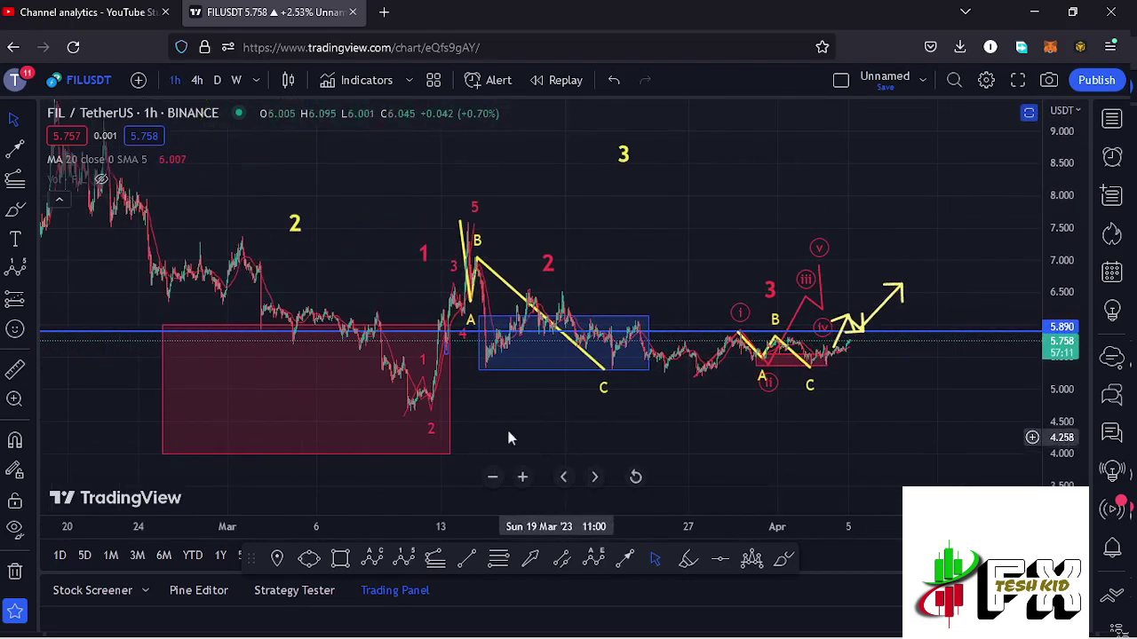
drag(506, 426, 645, 412)
drag(567, 378, 491, 371)
drag(413, 218, 403, 231)
Shift the red '1' label right, shorten the blue rectangle, and nudge the red '3' label up-left
scroll(532, 436, up, 2)
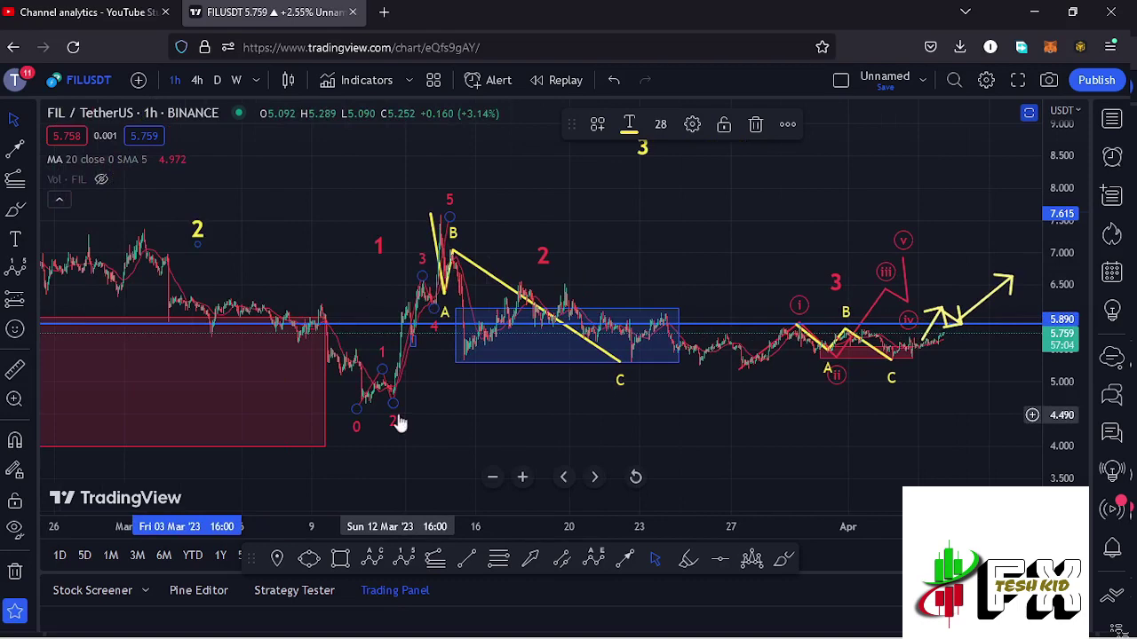
drag(470, 415, 619, 429)
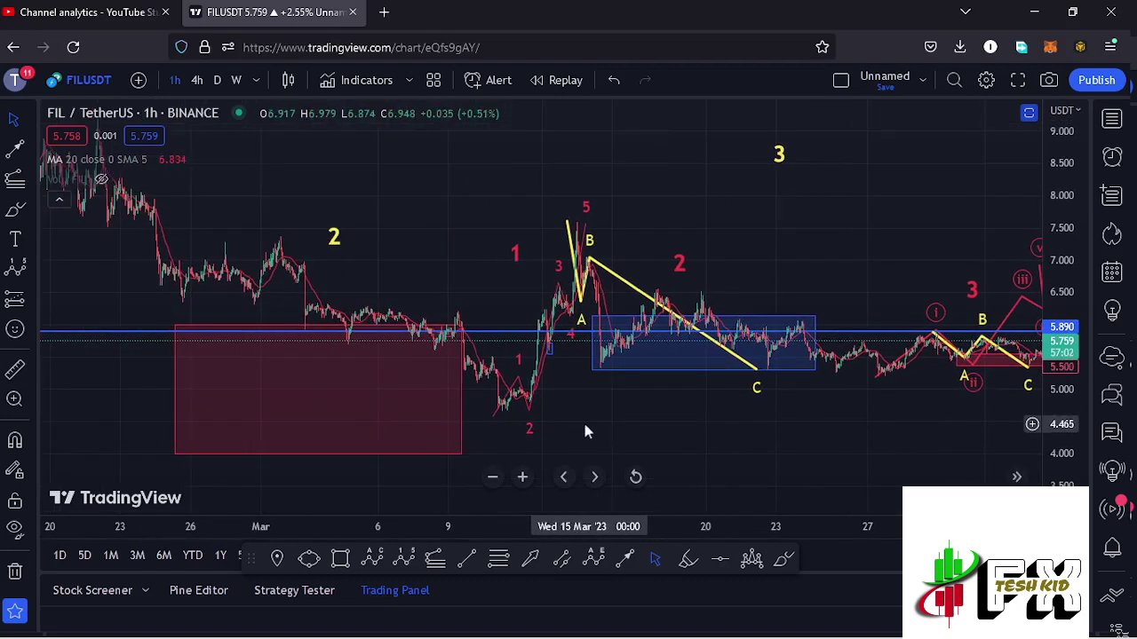
scroll(568, 428, up, 3)
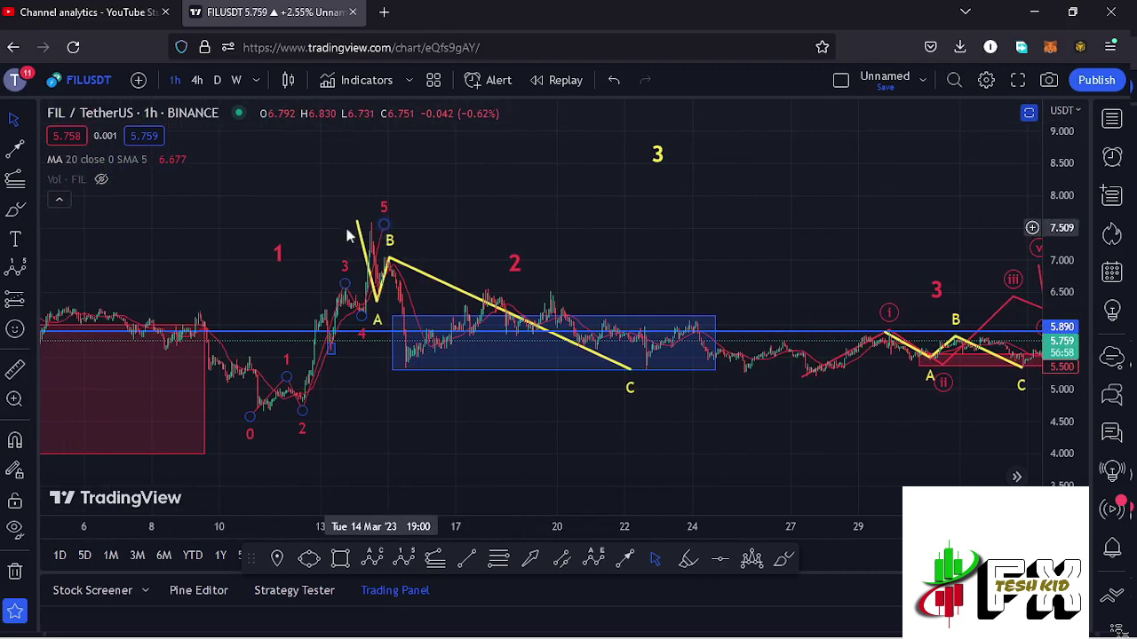
drag(276, 254, 297, 261)
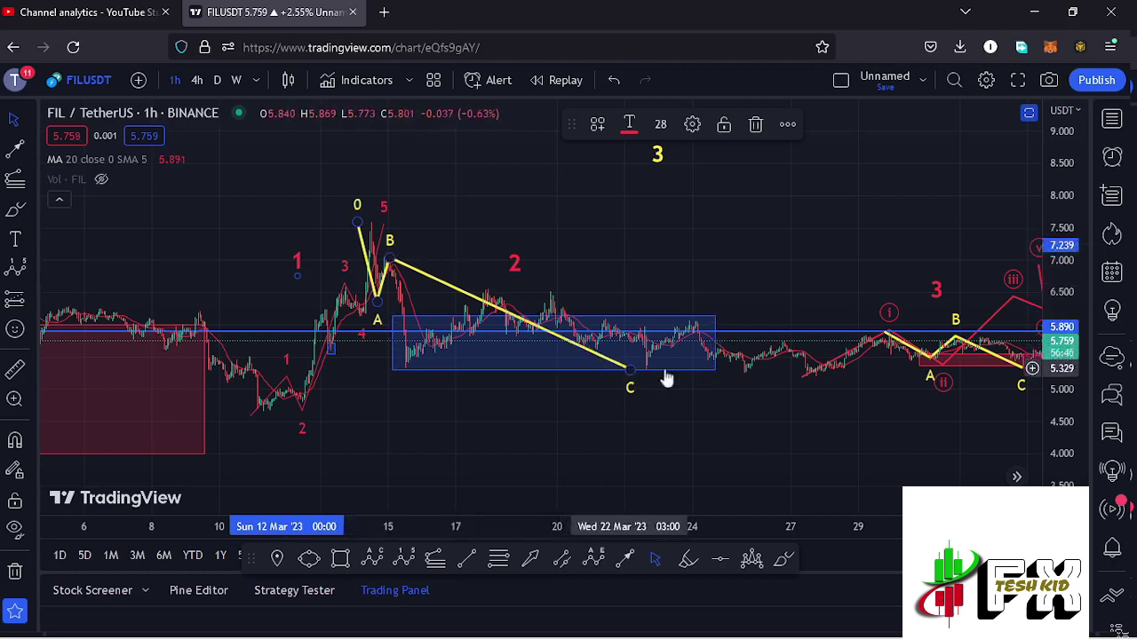
drag(716, 343, 665, 344)
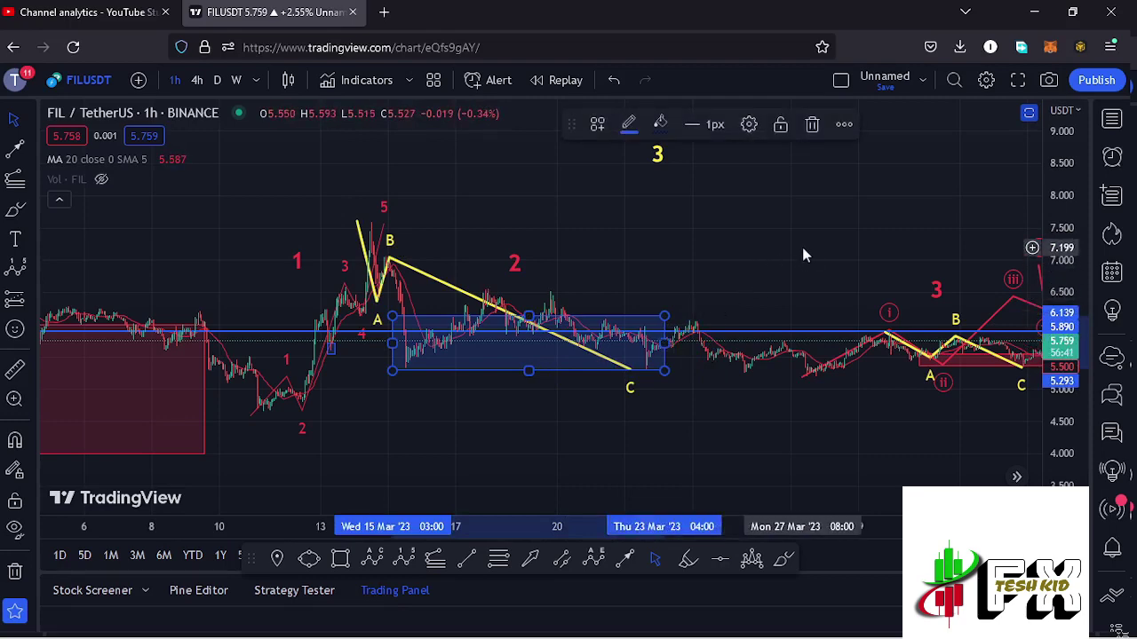
drag(815, 265, 629, 282)
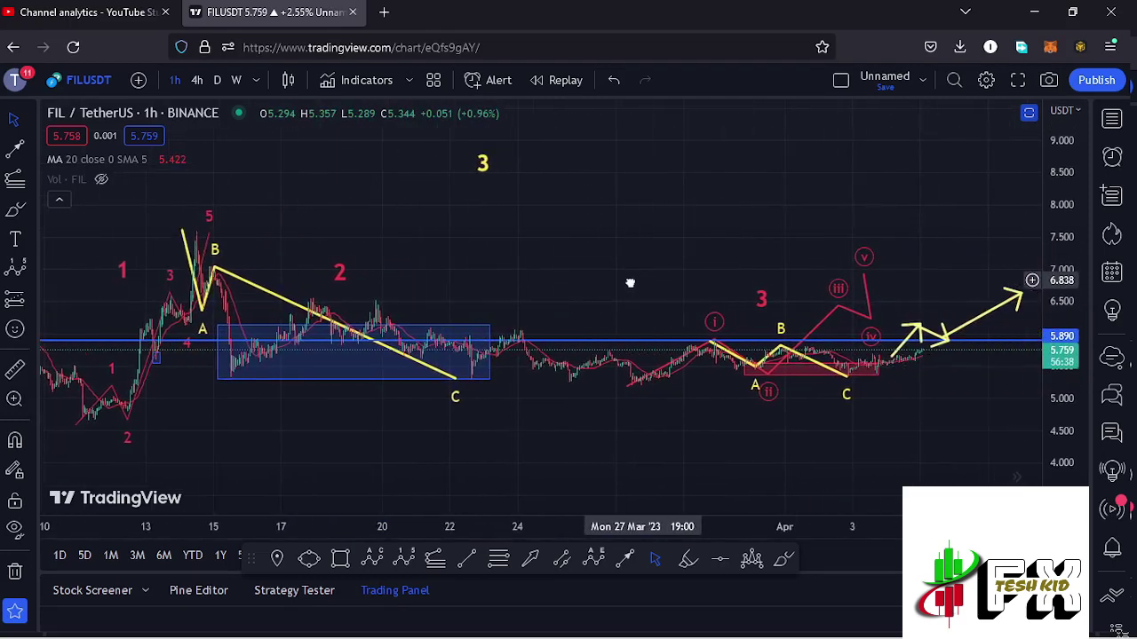
drag(749, 304, 742, 293)
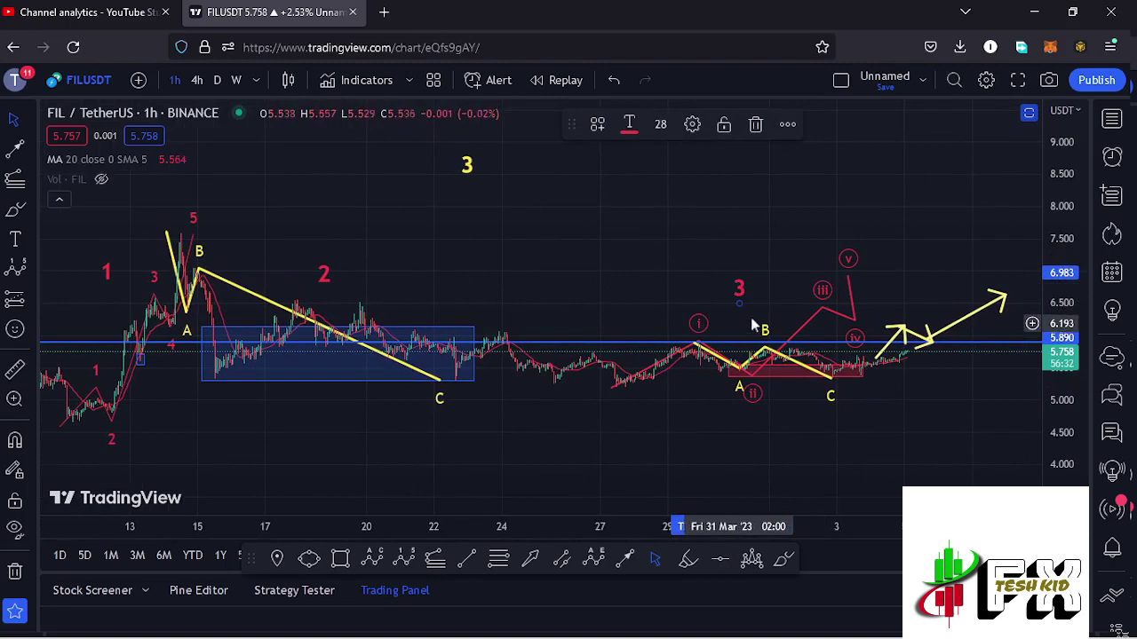
drag(727, 329, 704, 268)
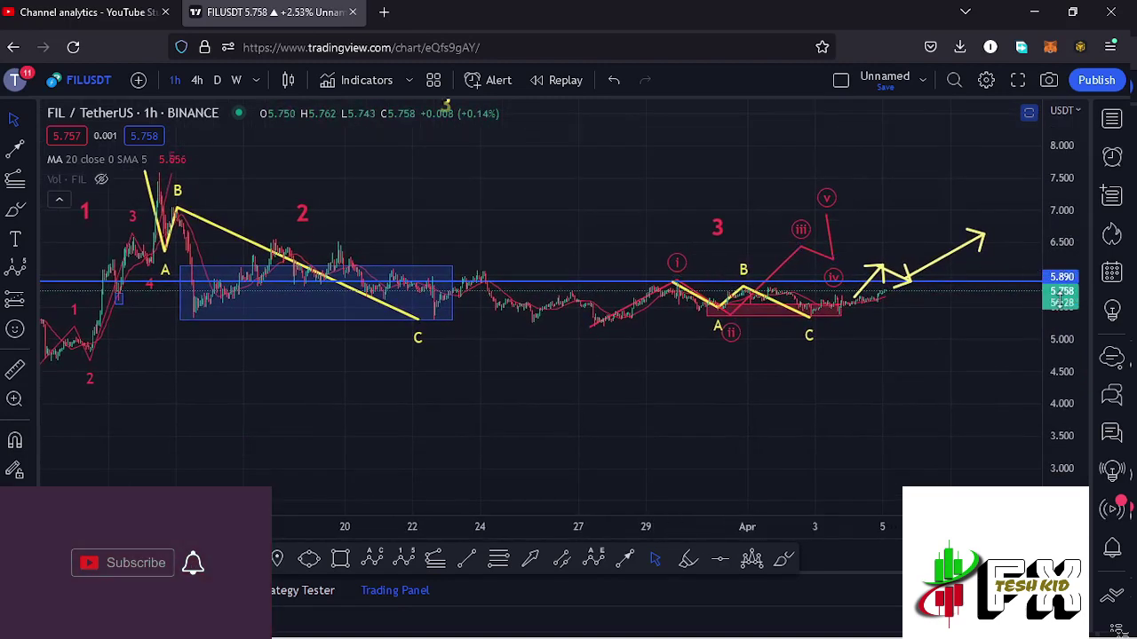
Raise the red wave's (v) point and move the red '3' label lower
drag(1066, 295, 982, 347)
scroll(888, 368, up, 2)
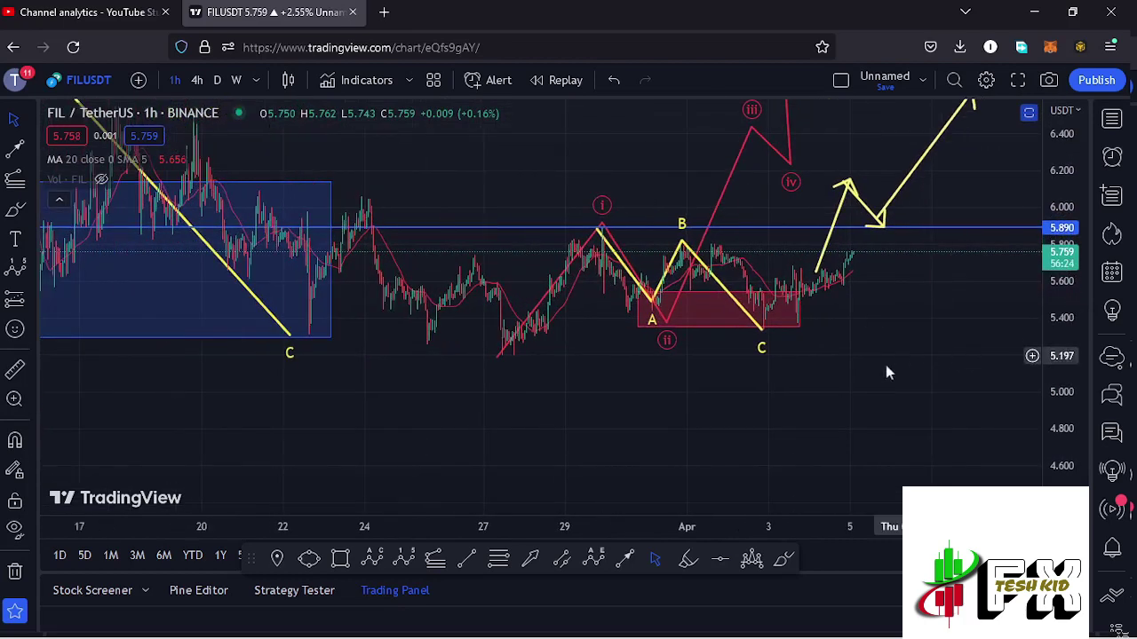
drag(887, 353, 876, 480)
drag(808, 174, 847, 165)
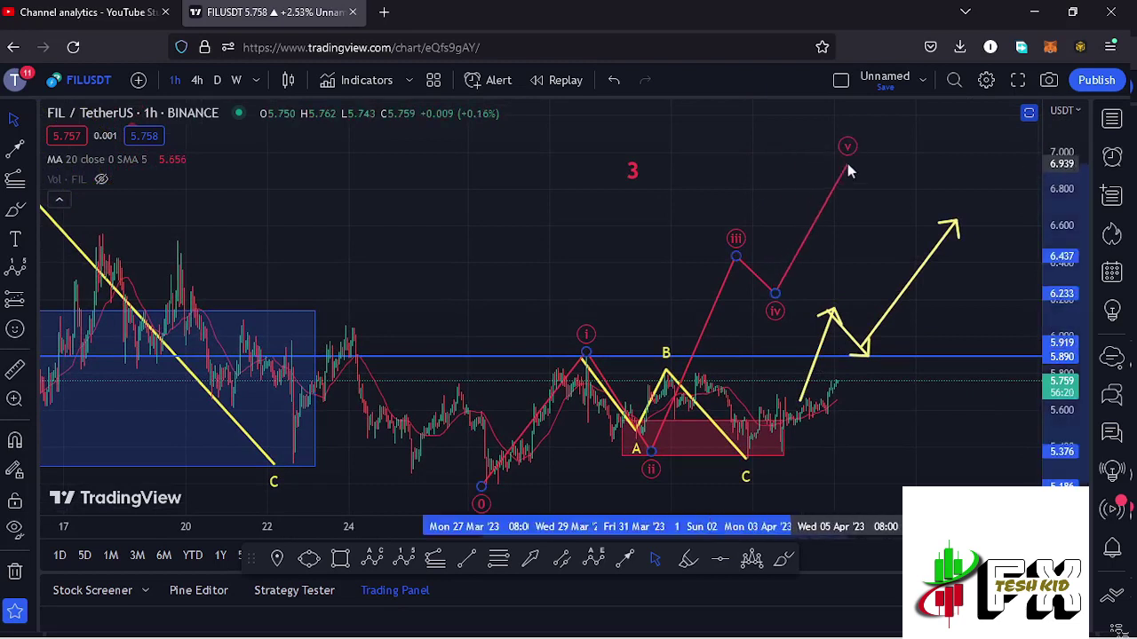
click(633, 172)
drag(634, 172, 654, 240)
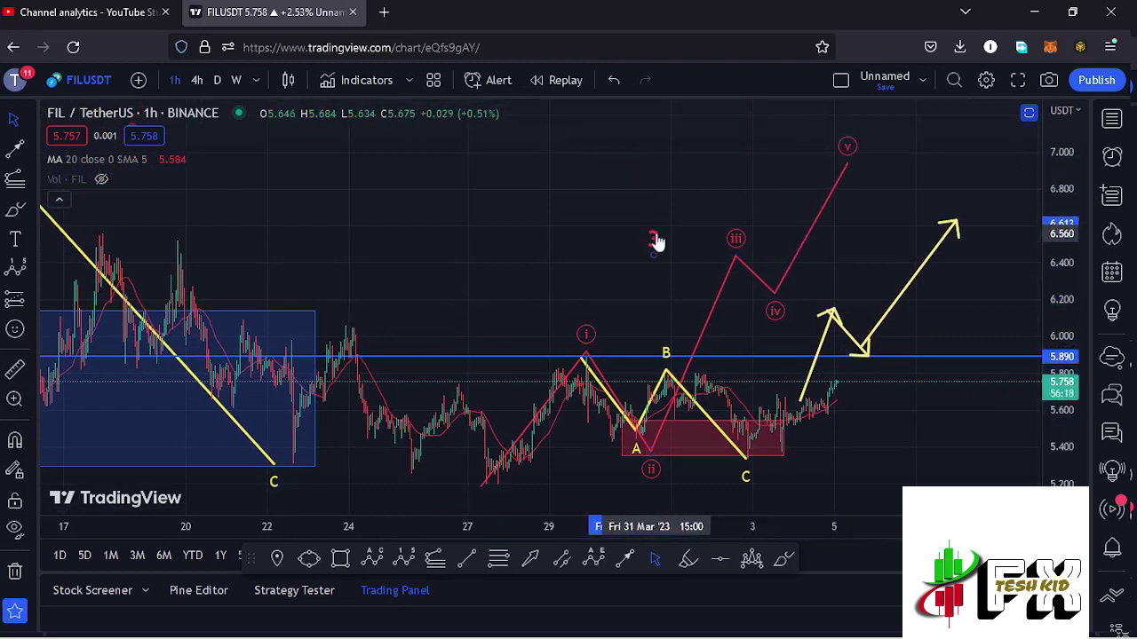
drag(657, 342, 685, 254)
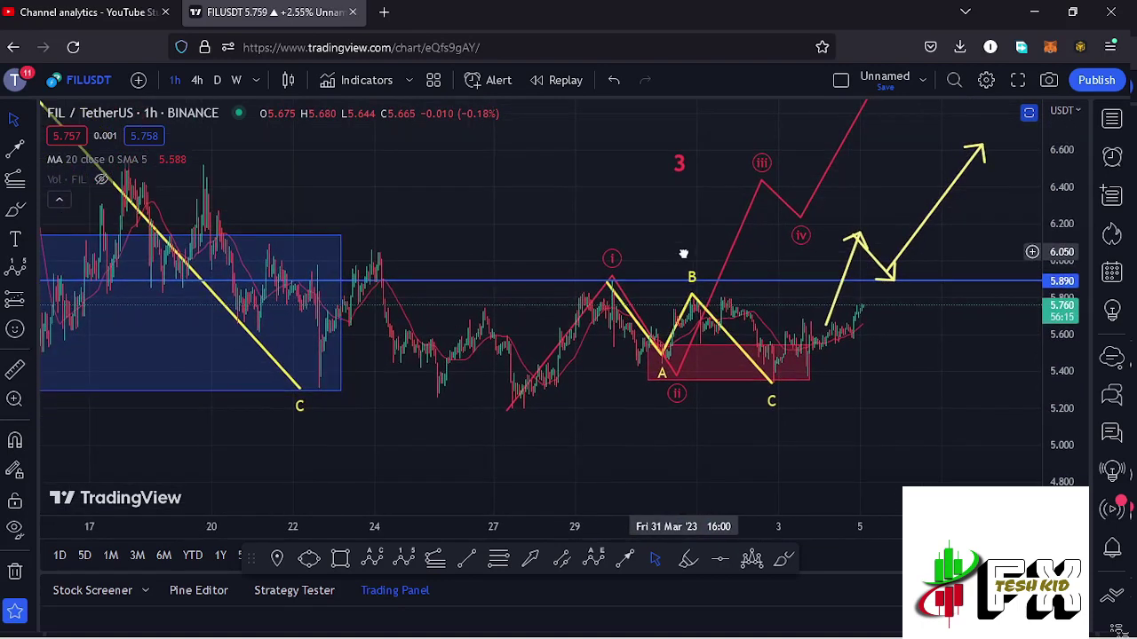
Pull the red zone rectangle's right edge back left so it ends at the C low
click(577, 320)
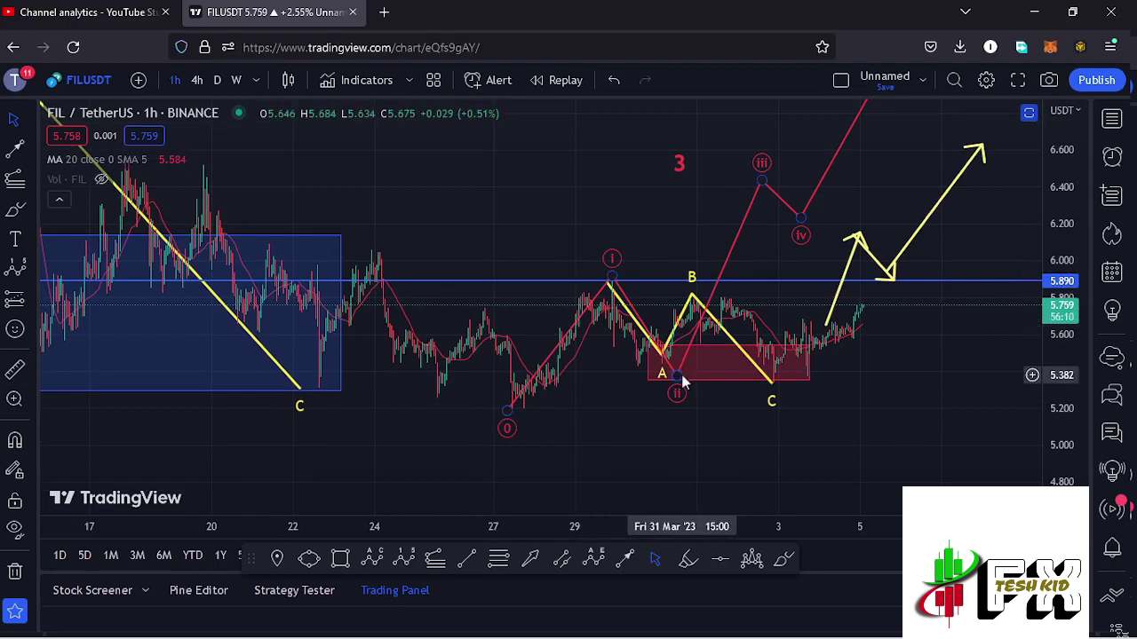
click(1066, 371)
drag(1065, 371, 1068, 387)
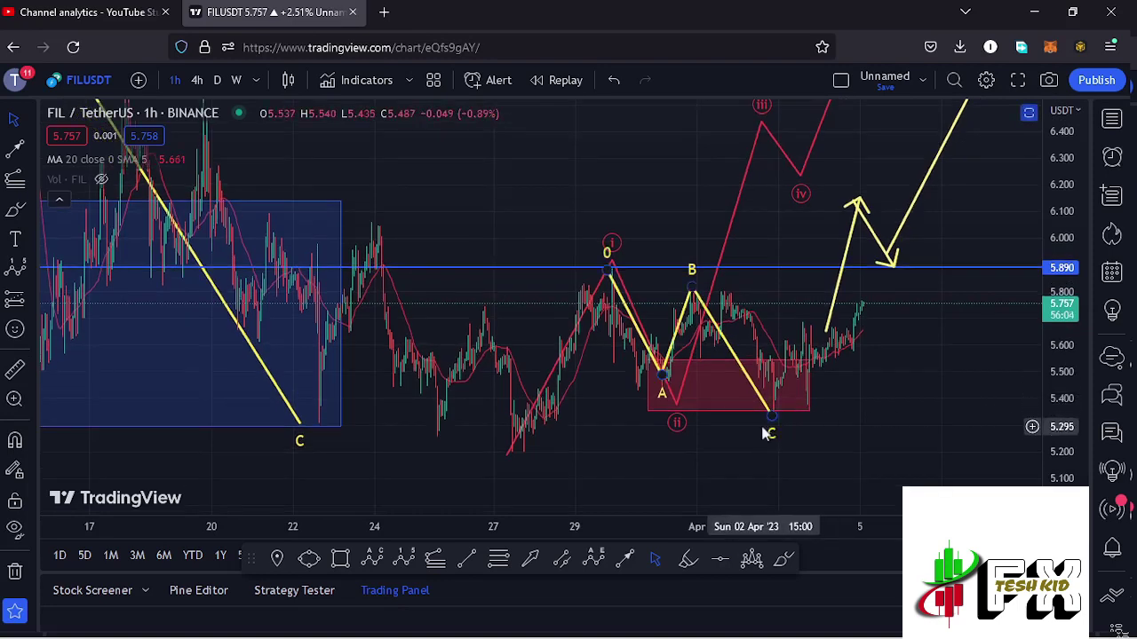
scroll(764, 433, up, 2)
drag(766, 410, 810, 352)
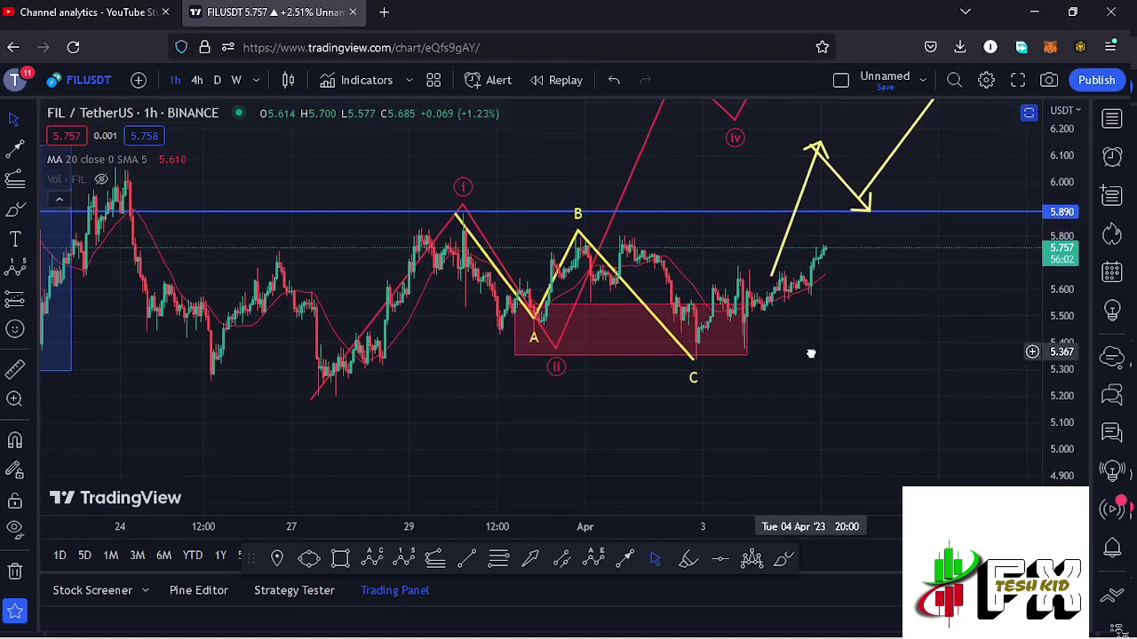
drag(747, 331, 702, 330)
drag(866, 310, 871, 332)
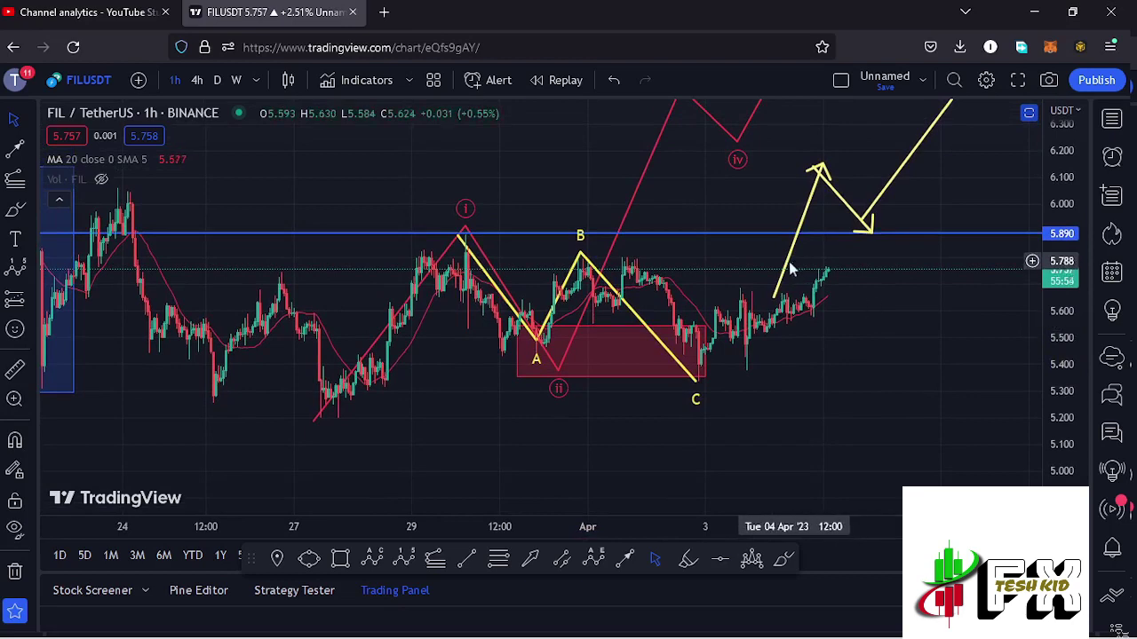
drag(901, 297, 881, 364)
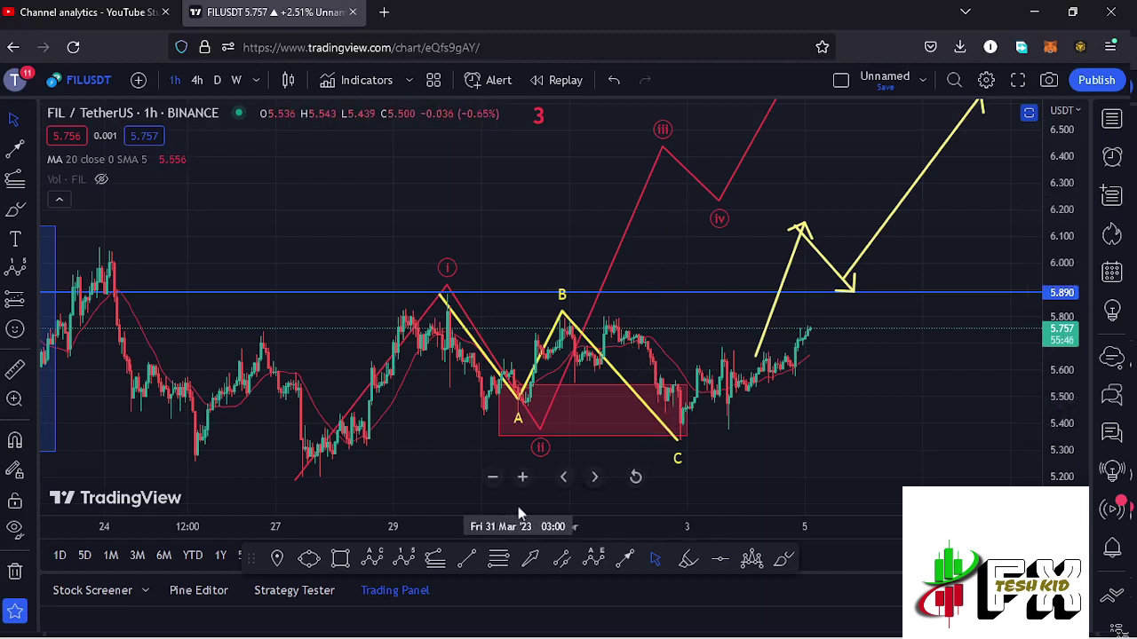
Draw a Trend-Based Fib Extension from the 27 Mar low through the wave (i) high to the C low
click(441, 563)
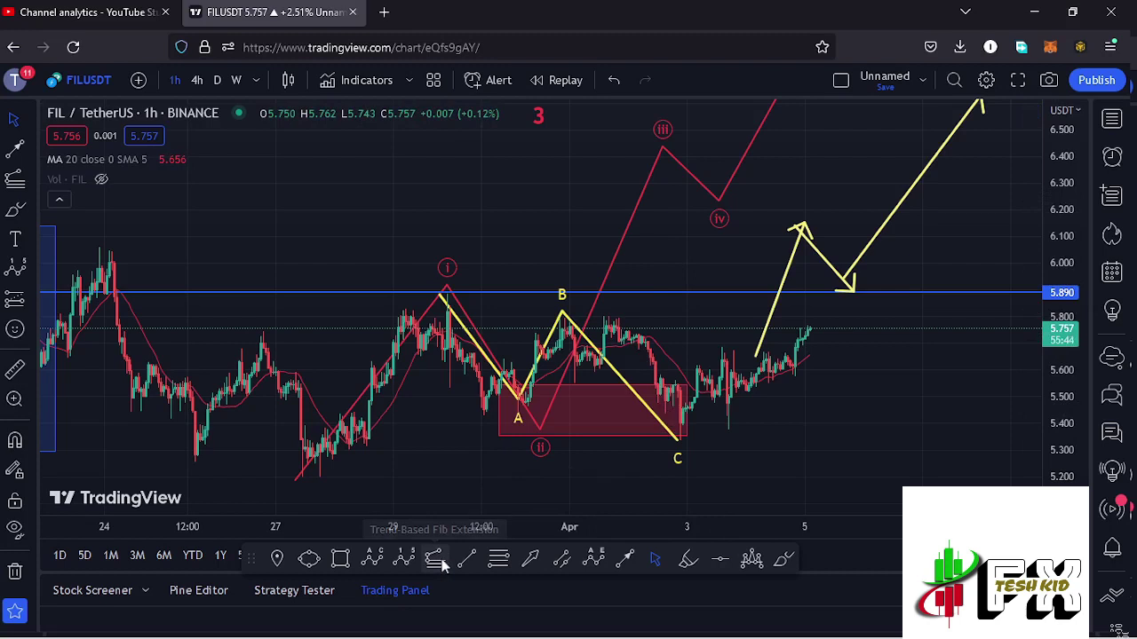
click(300, 476)
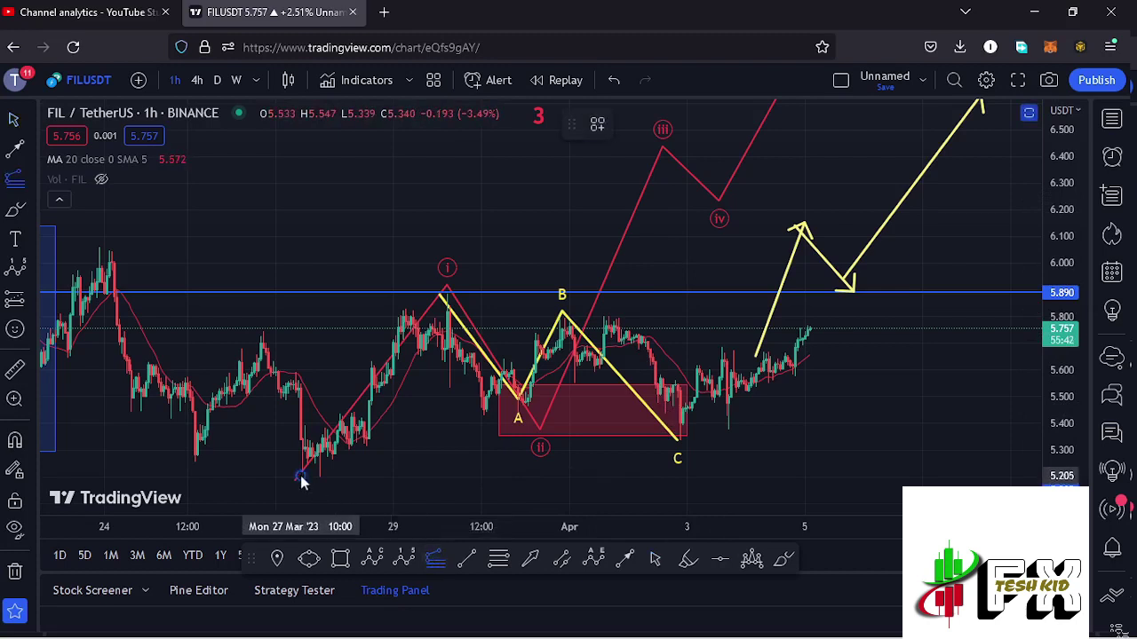
click(448, 298)
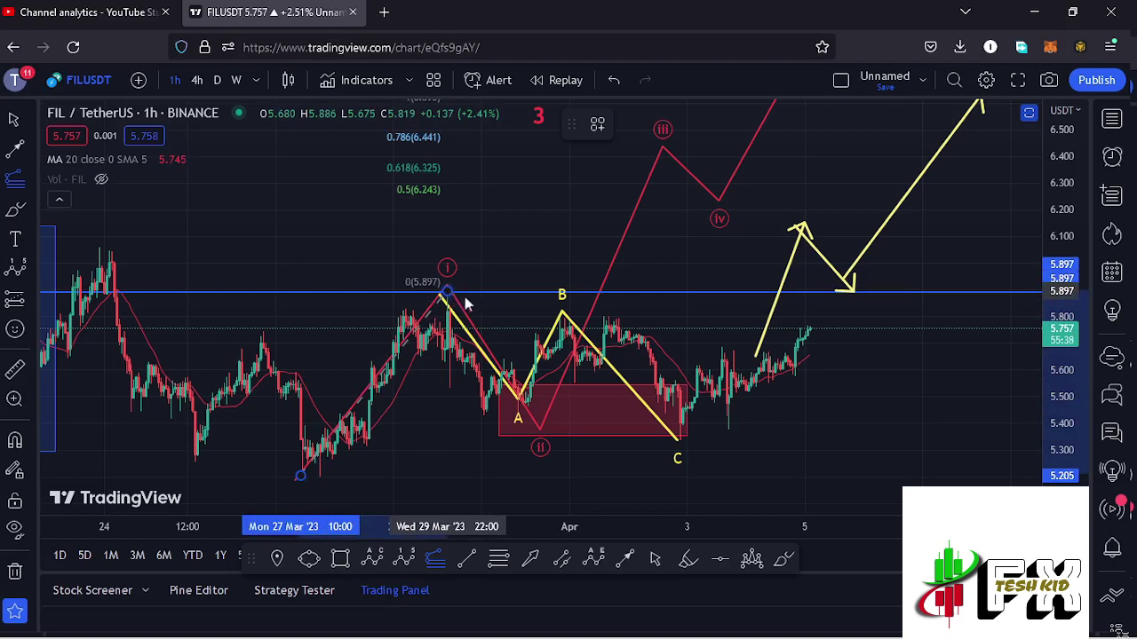
click(990, 443)
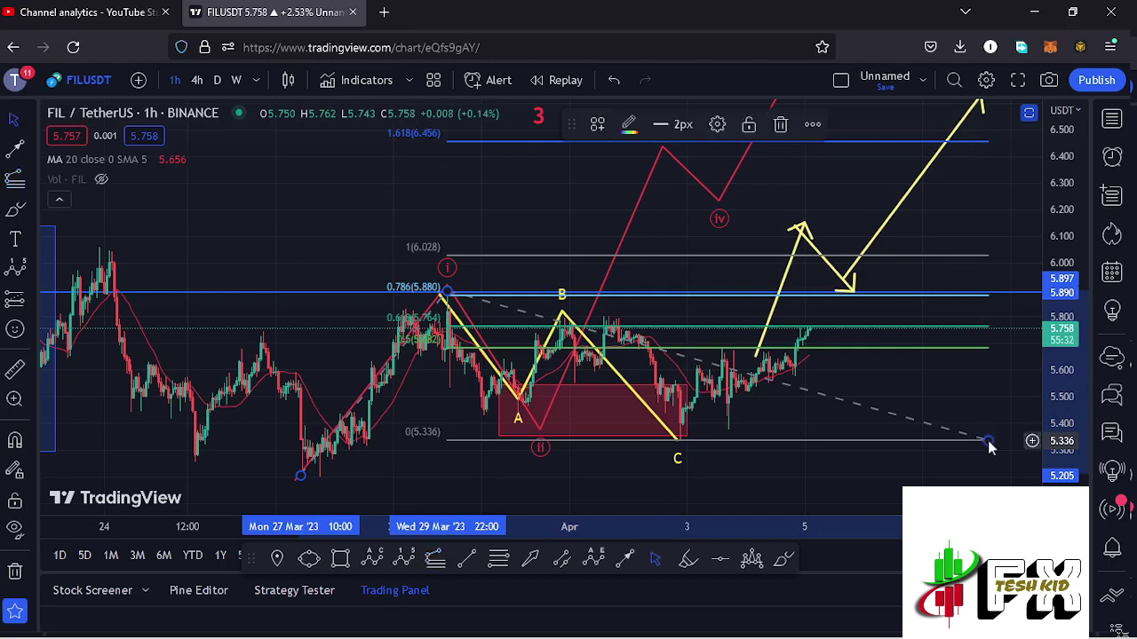
click(970, 383)
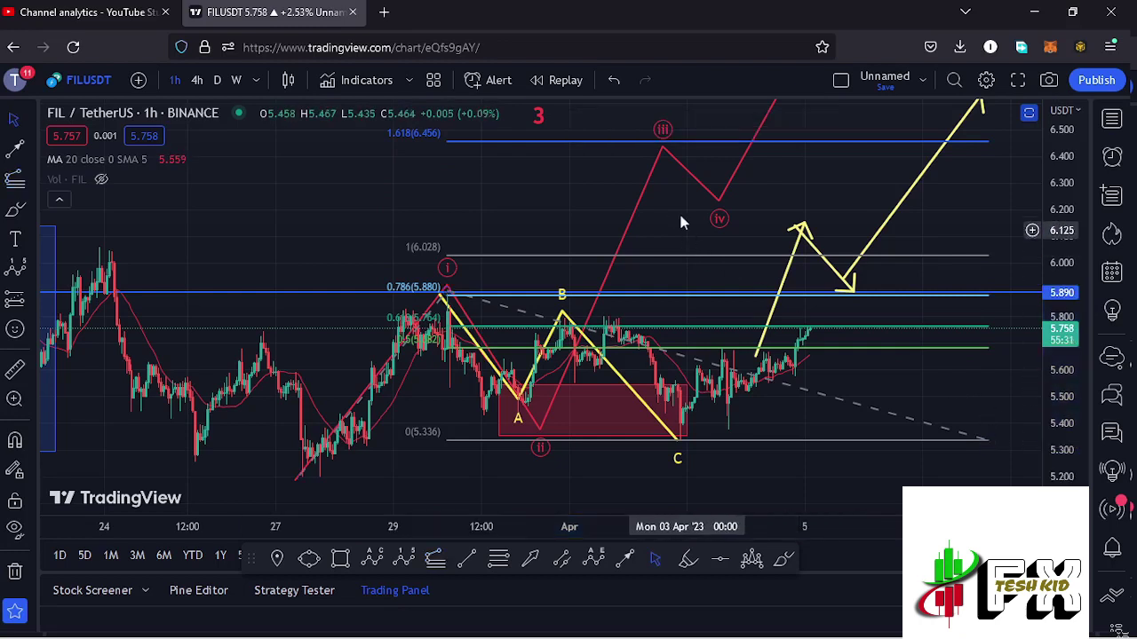
Raise the red wave (iii) peak to about 6.45 and delete the Fibonacci extension
click(664, 156)
drag(664, 156, 671, 151)
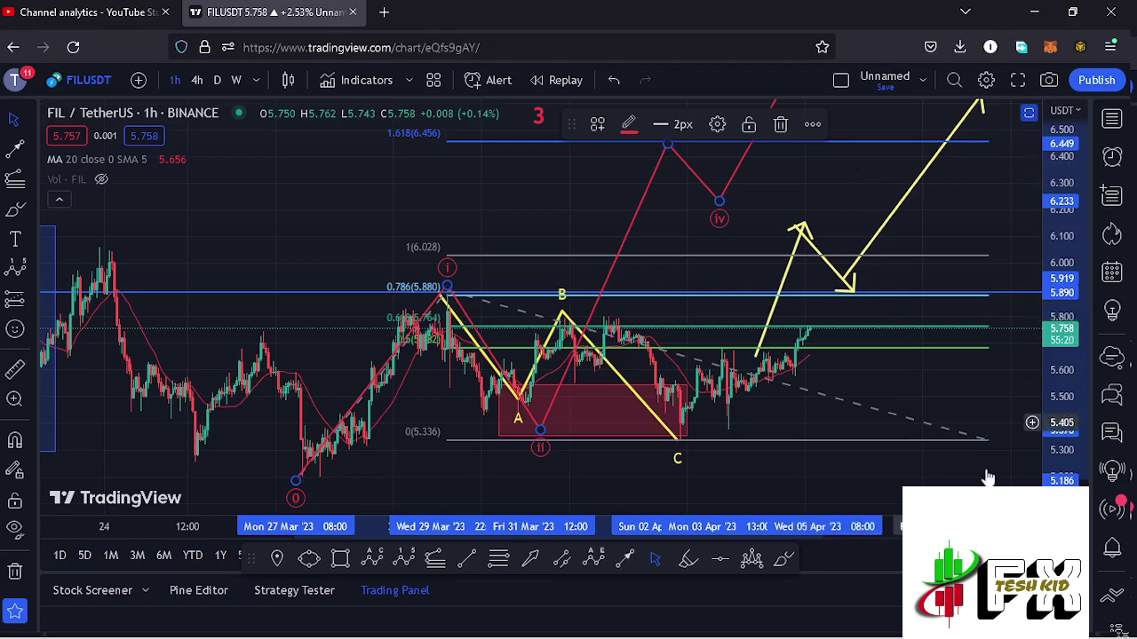
key(Delete)
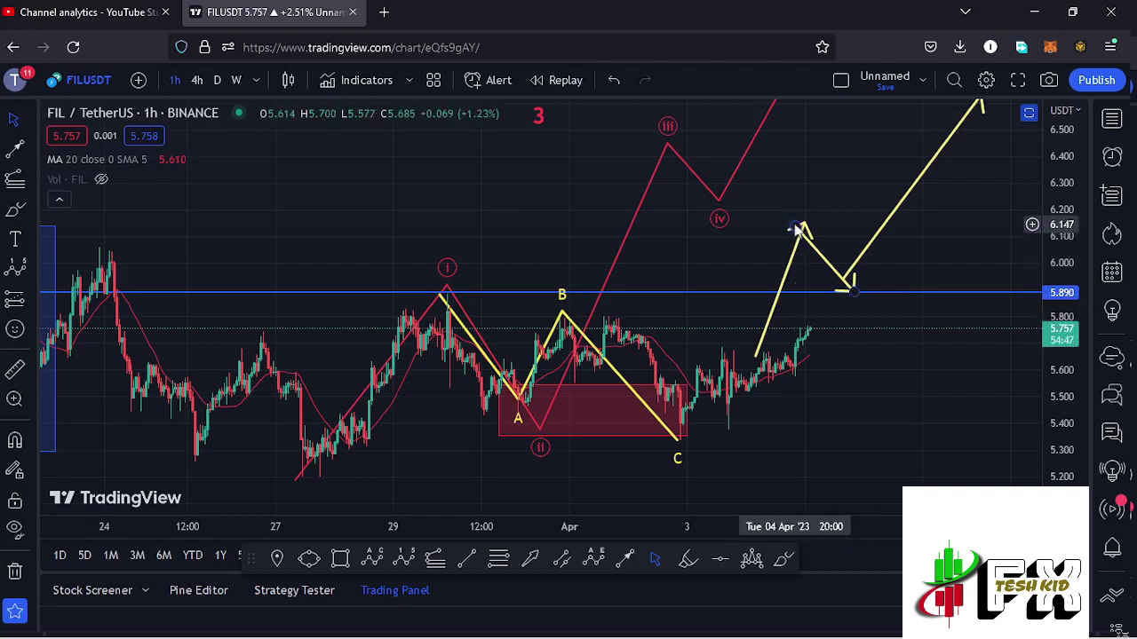
click(842, 290)
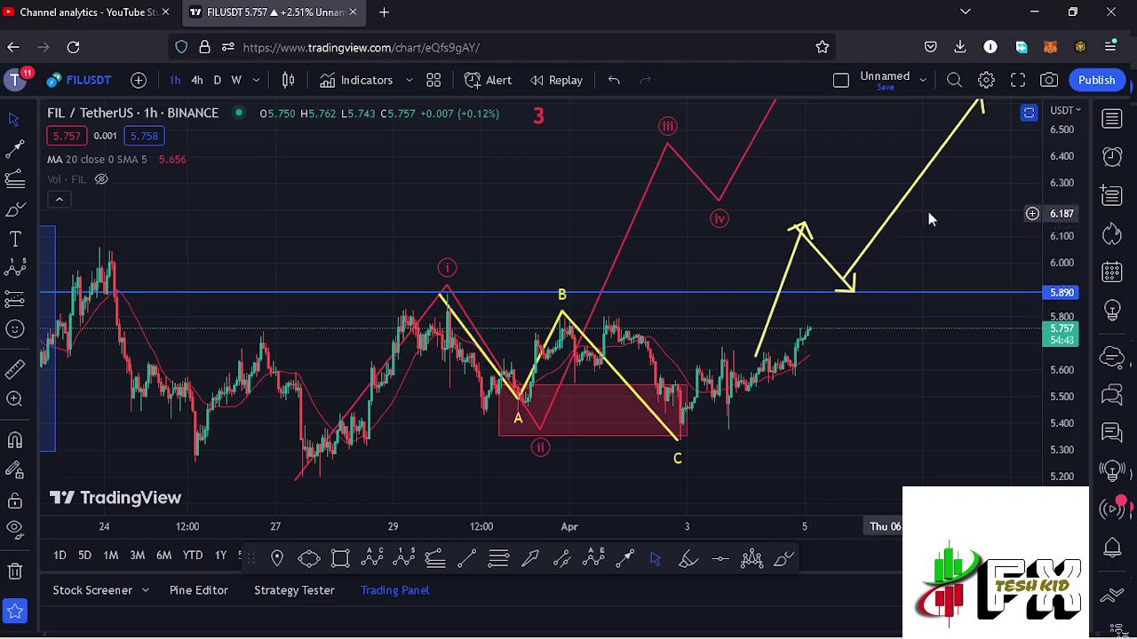
drag(955, 209, 945, 242)
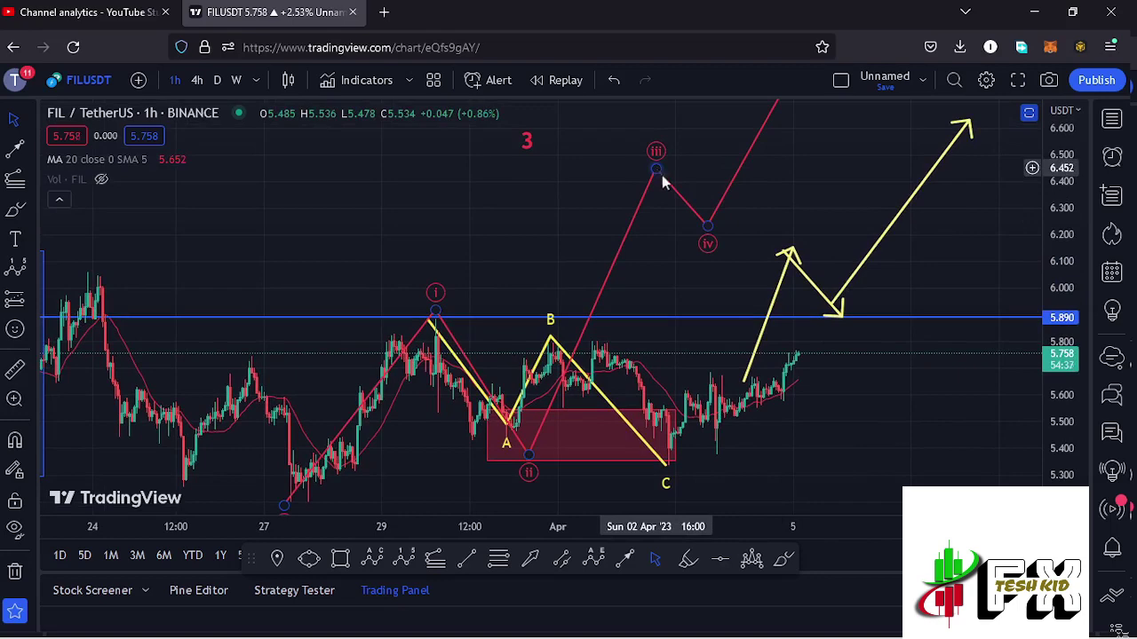
drag(681, 354, 708, 322)
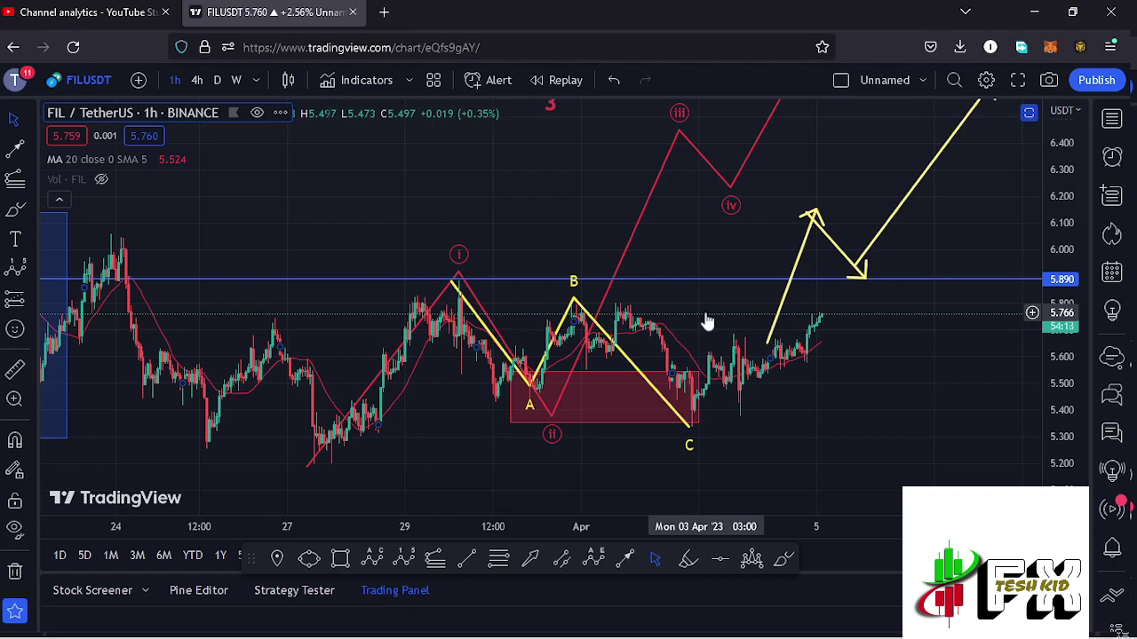
Add RSI and MACD panes, maximize the RSI pane, and switch to the 4h timeframe
key(ctrl+z)
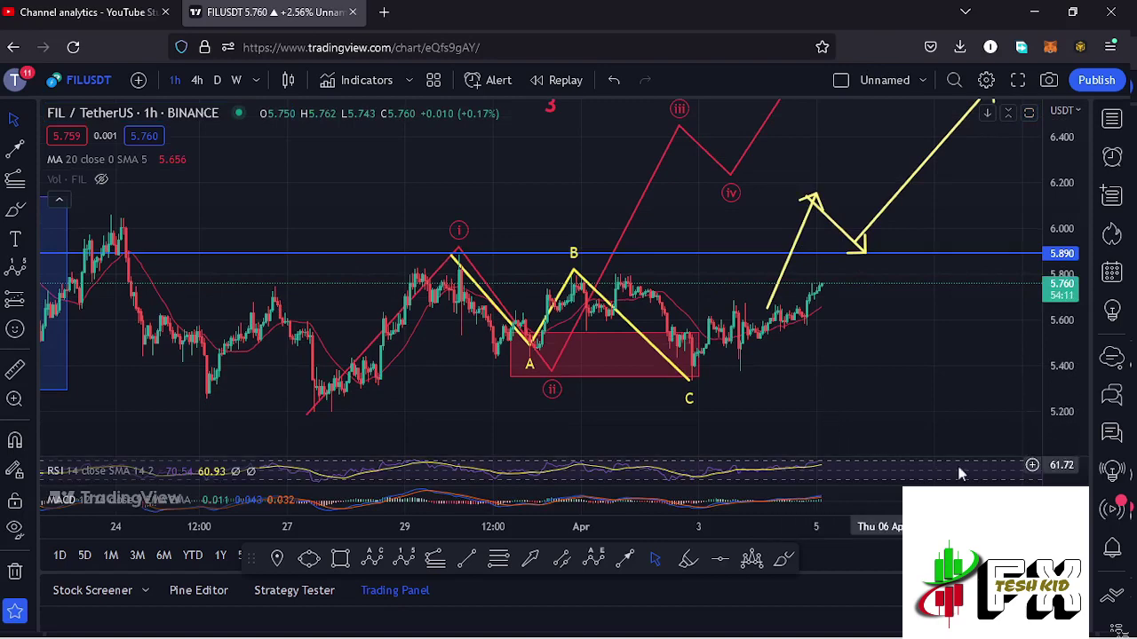
click(1032, 471)
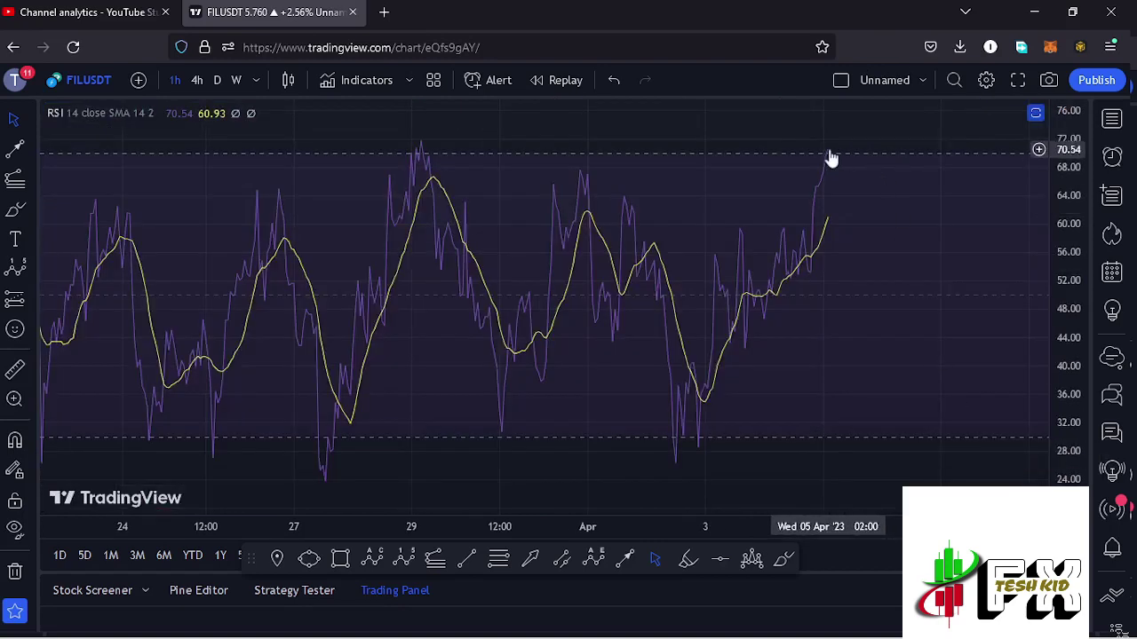
click(197, 80)
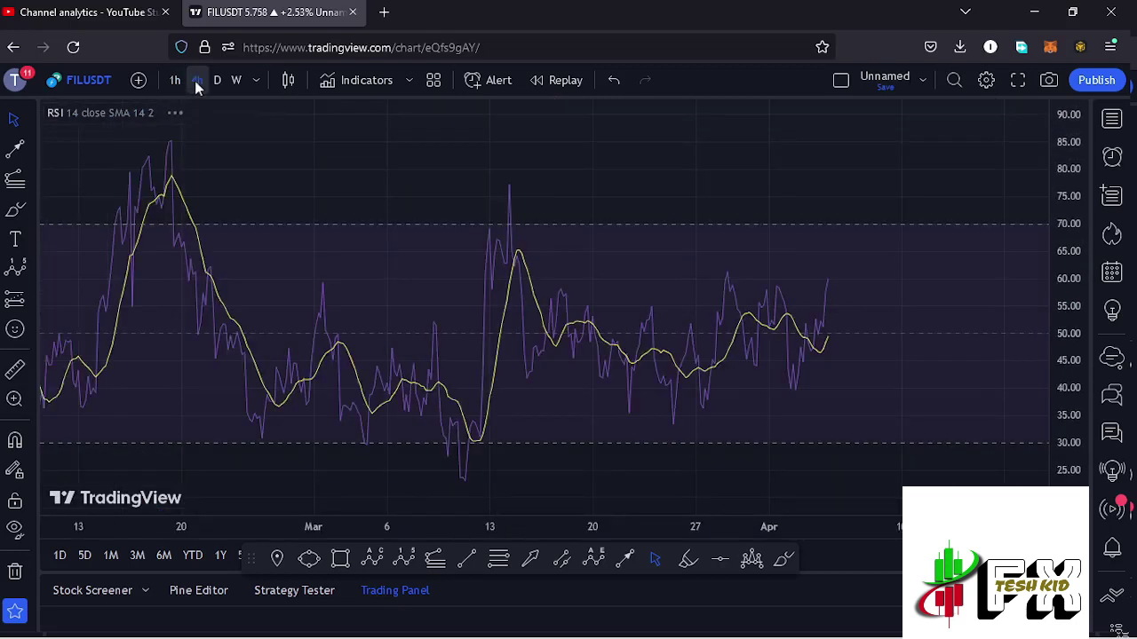
Restore the RSI pane, maximize the MACD (12, 26, 9) pane, and zoom the time axis
double_click(856, 260)
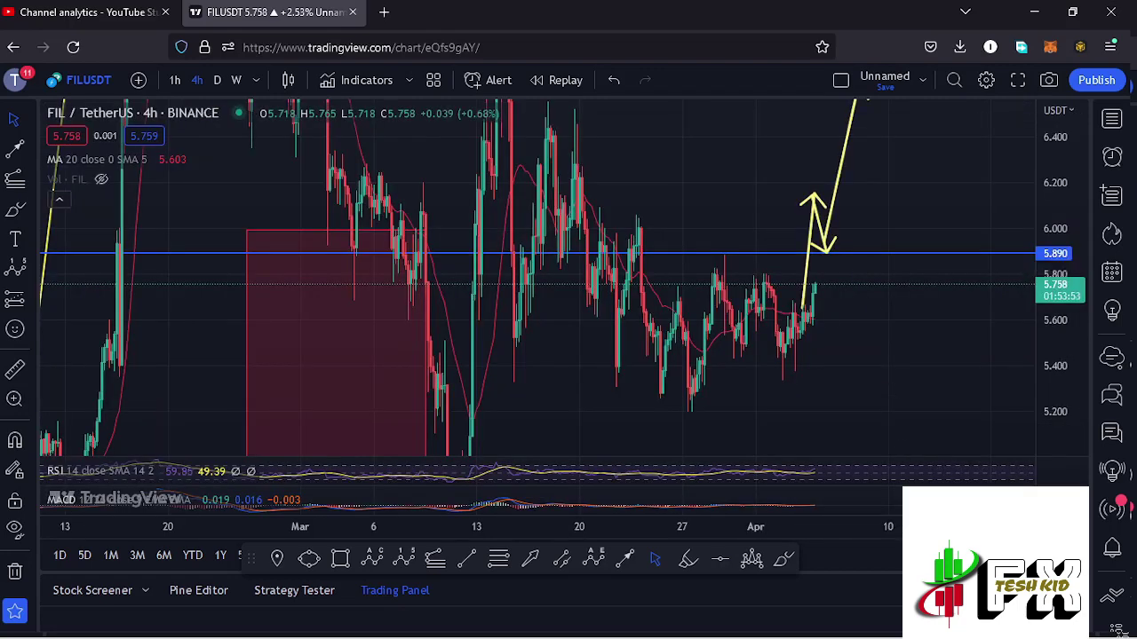
double_click(773, 502)
scroll(742, 471, up, 5)
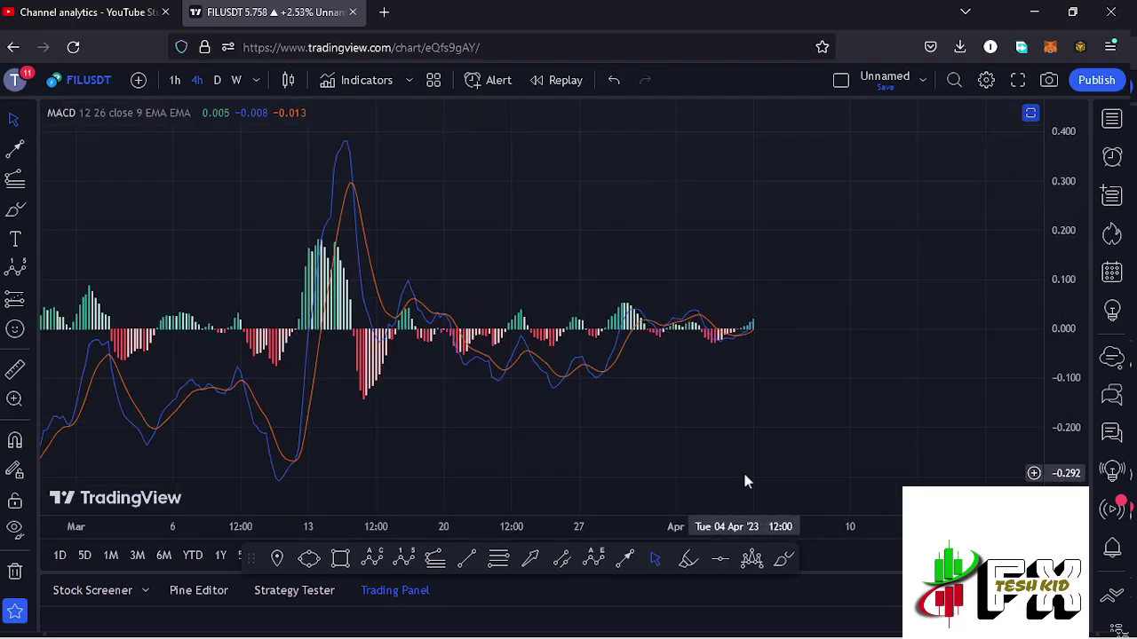
scroll(715, 457, up, 2)
scroll(648, 436, up, 3)
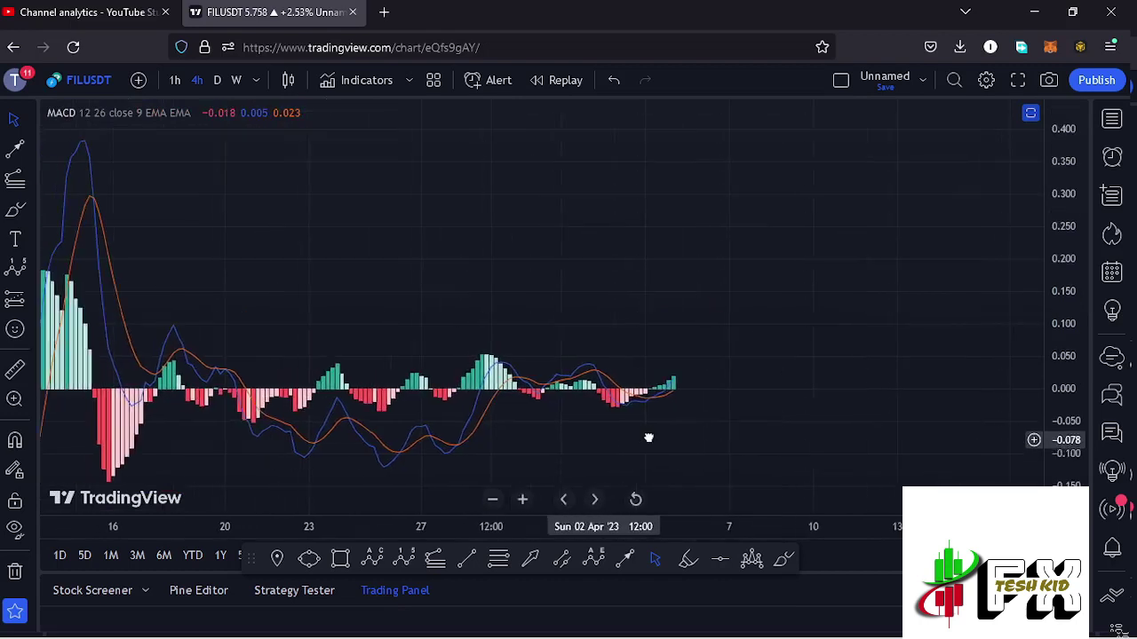